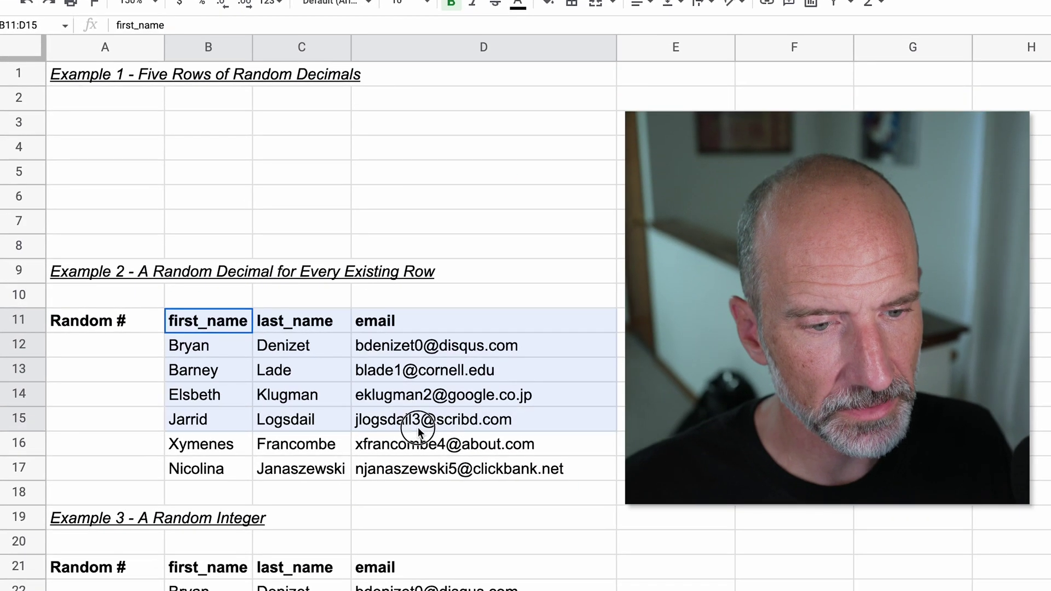
Select the Example 2 name and email table through row 17, then the Random # cells A12:A17.
drag(299, 388, 310, 404)
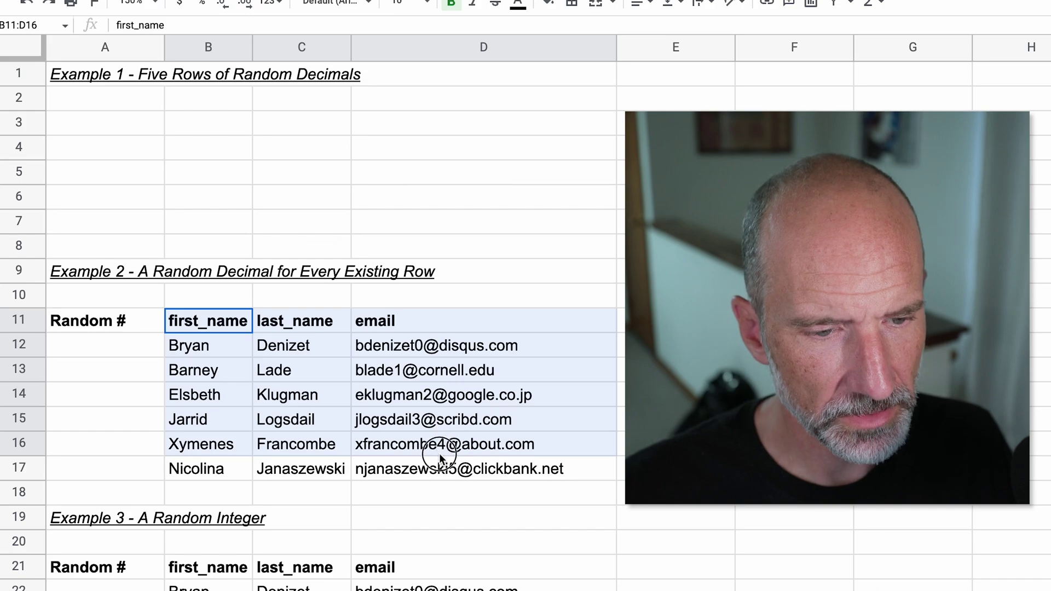
drag(439, 453, 439, 458)
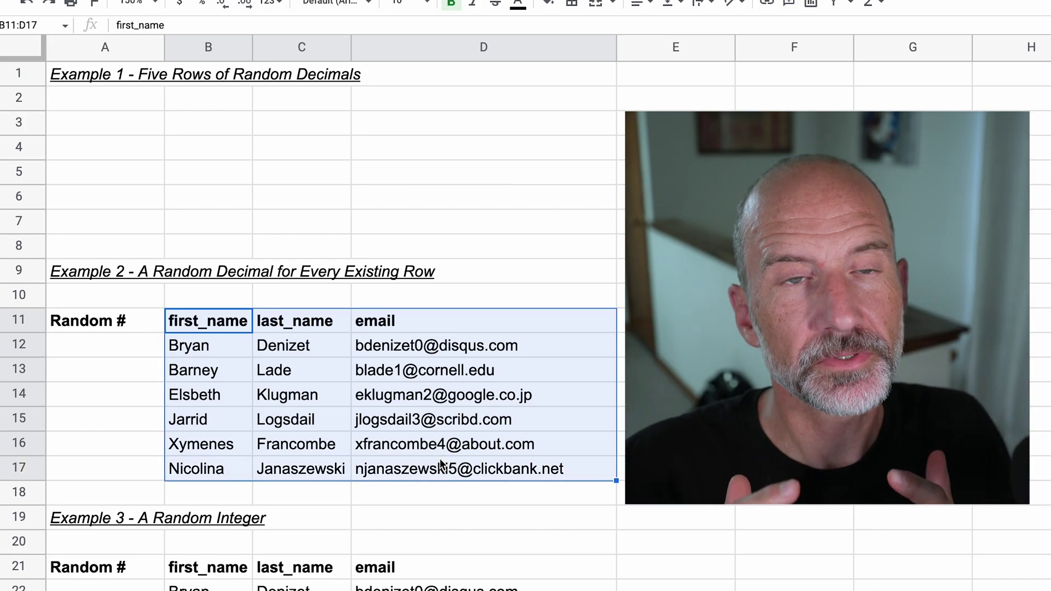
click(143, 348)
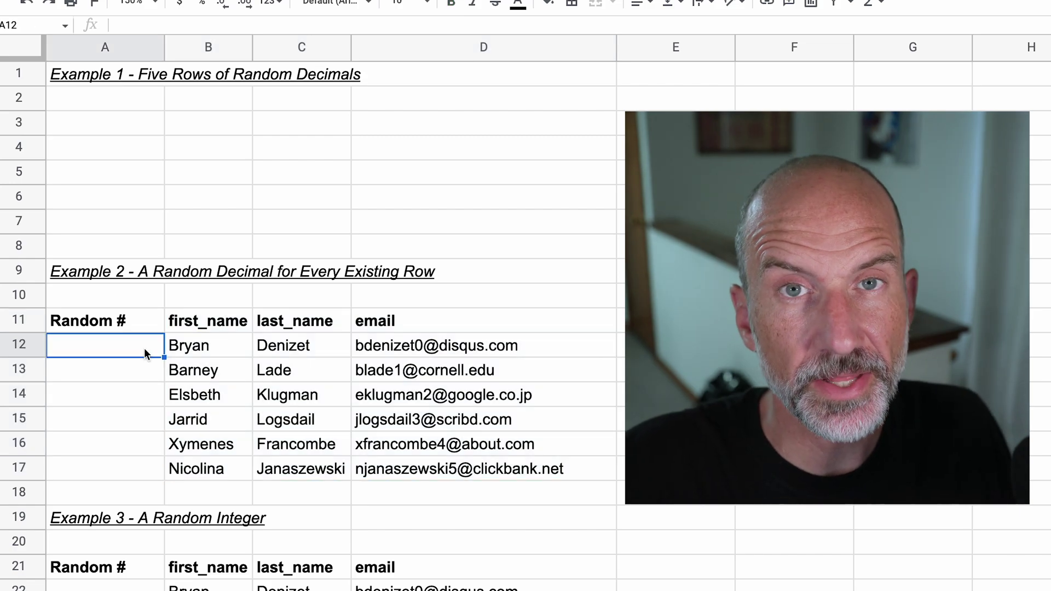
drag(143, 348, 148, 467)
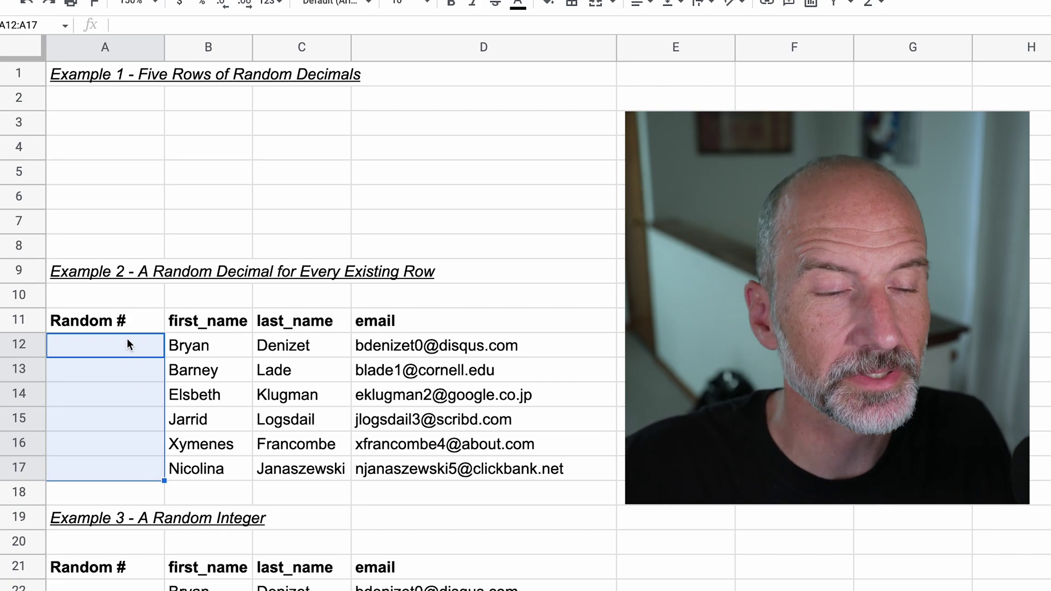
Enter =RANDARRAY(5) in A3 so A3:A7 fill with five random decimals.
click(115, 123)
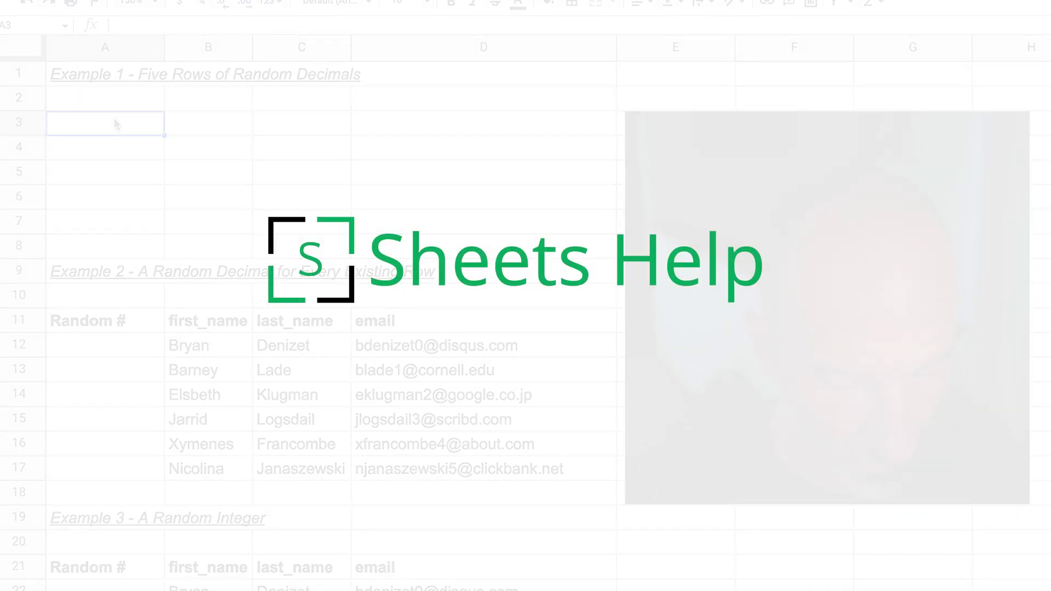
text(=RAN)
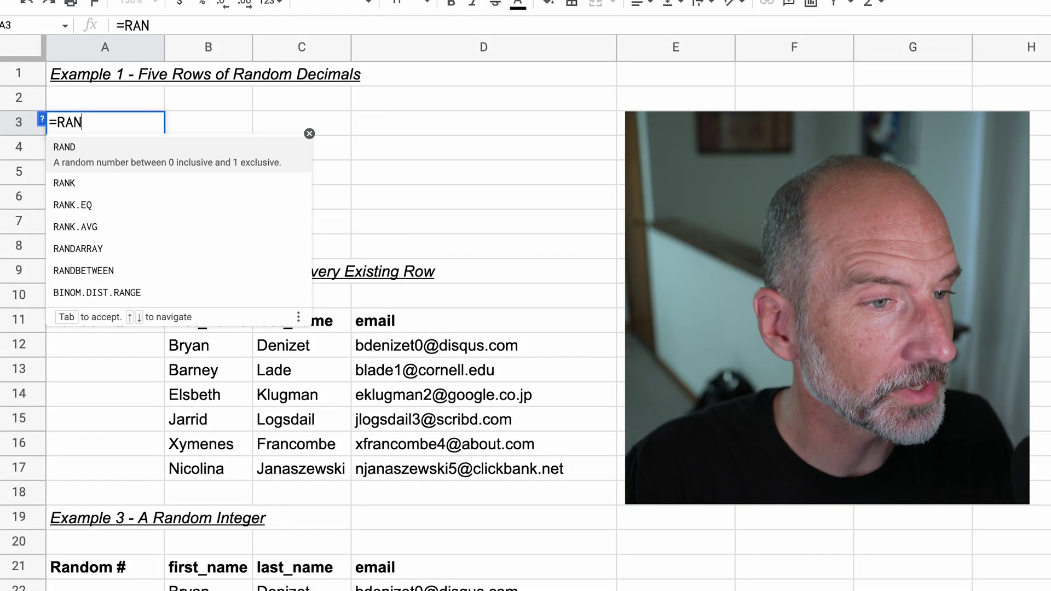
text(DARRAY)
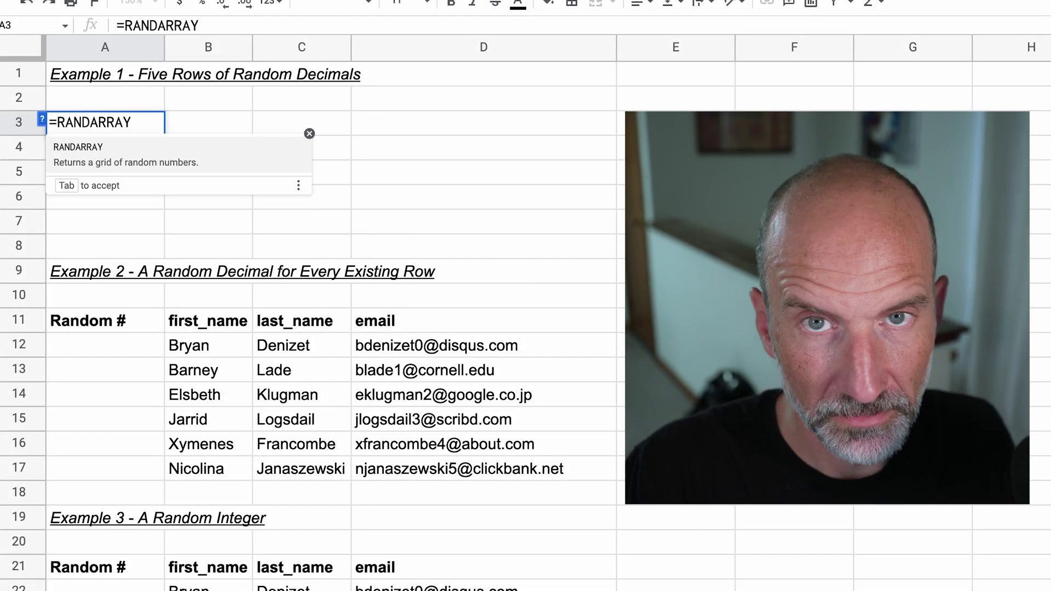
text(()
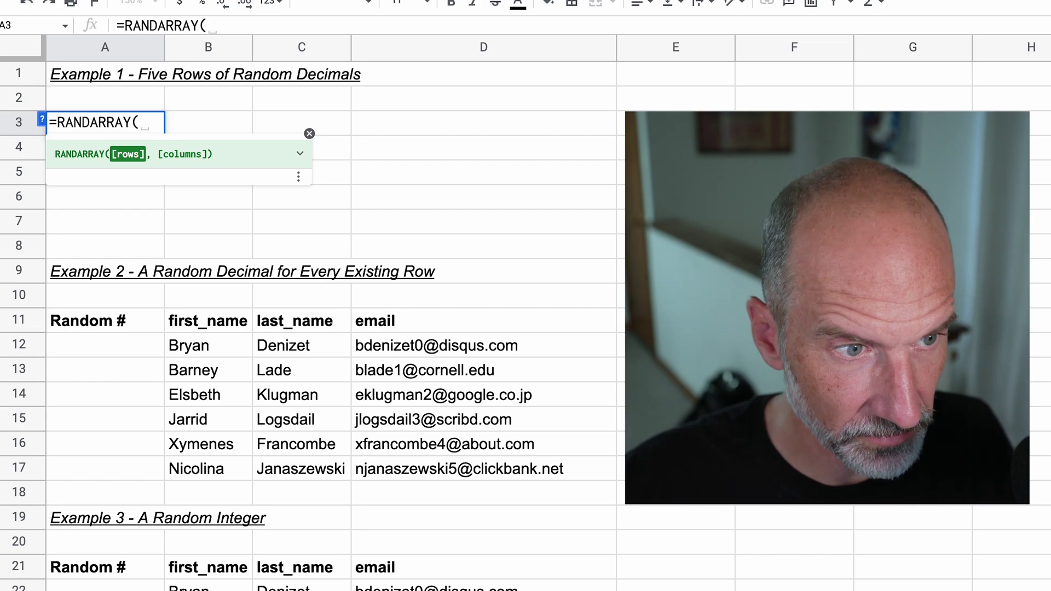
text(5)
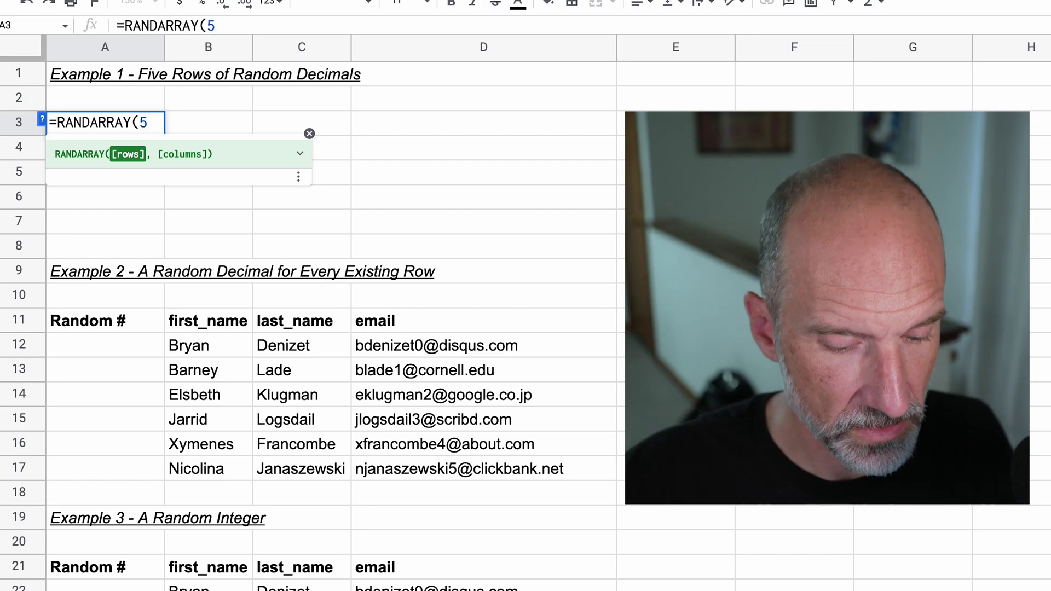
text())
key(Return)
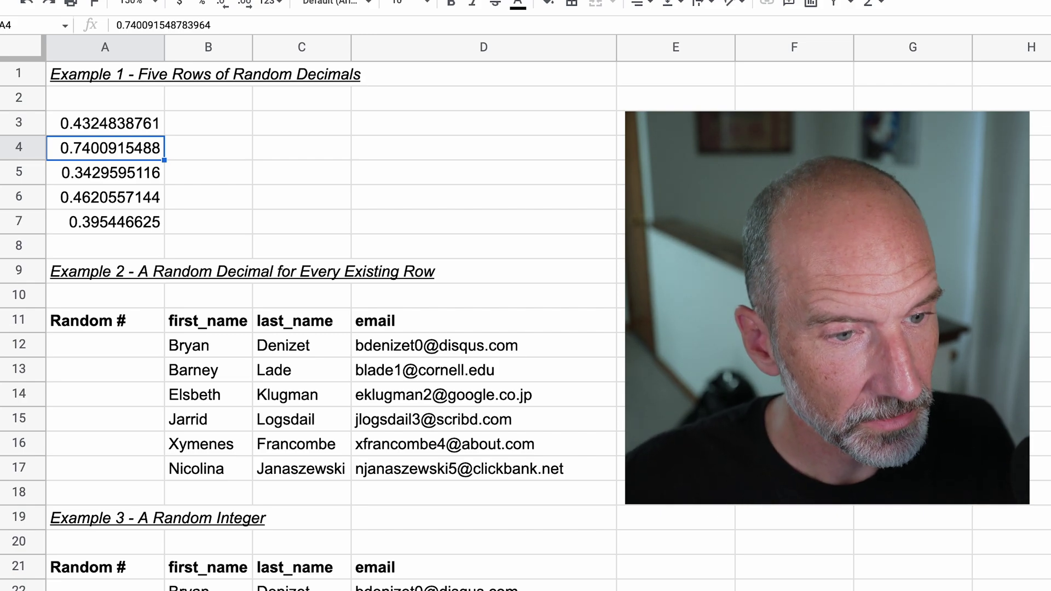
key(Down)
key(Down)
key(Down)
key(Down)
key(Down)
key(Down)
key(Down)
key(Down)
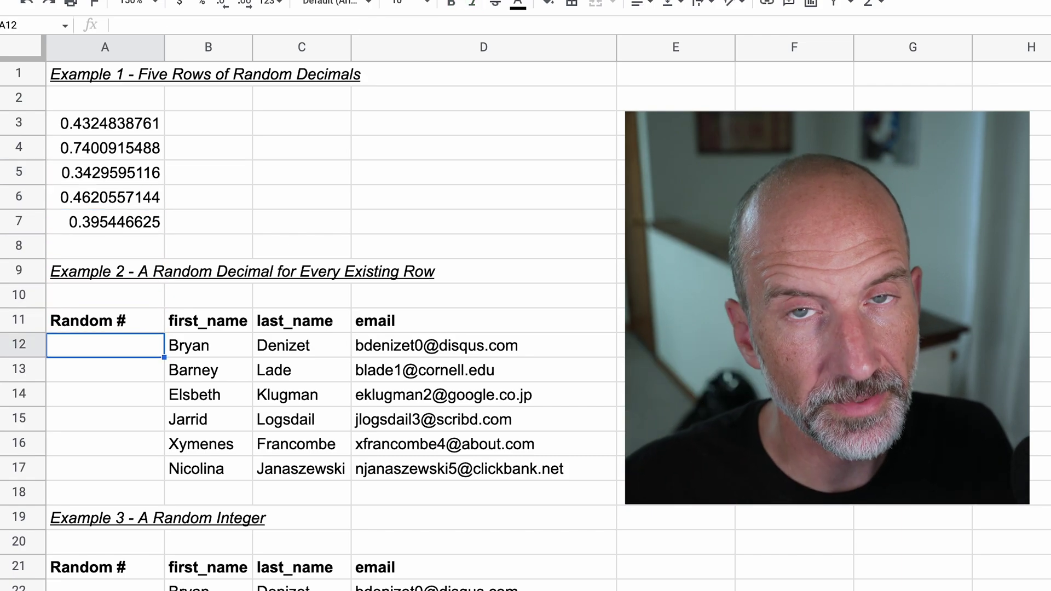
Enter =RANDARRAY(COUNTA(B12:B17)) in A12, giving each name row a random decimal.
key(Right)
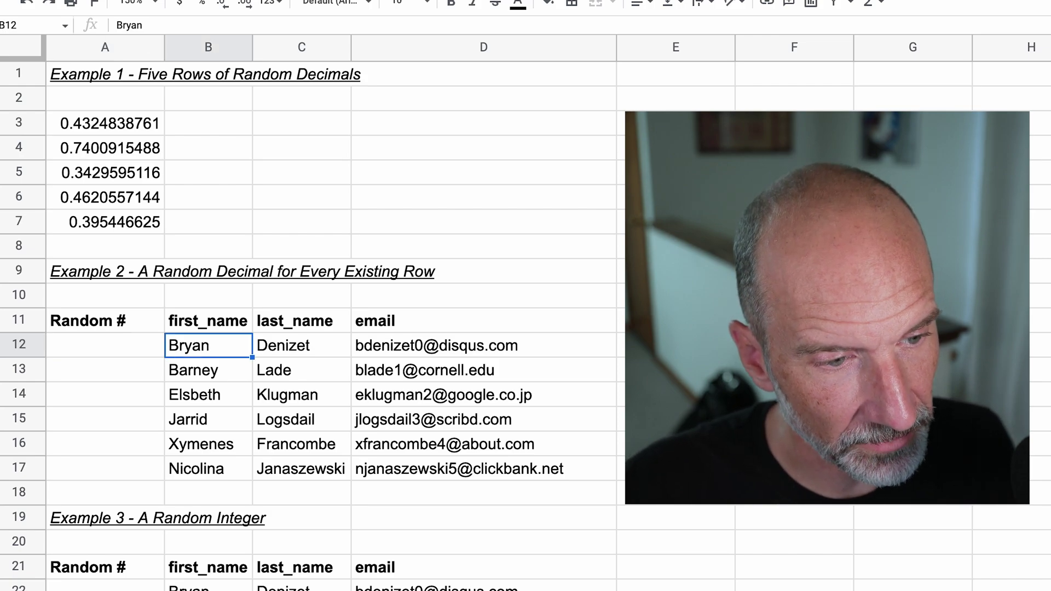
key(Left)
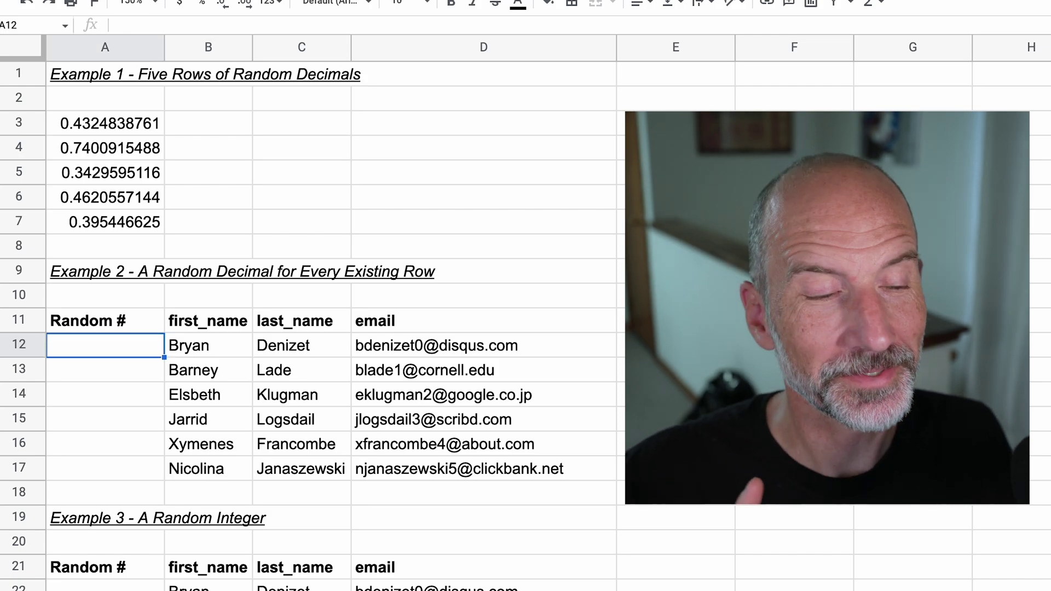
text(=)
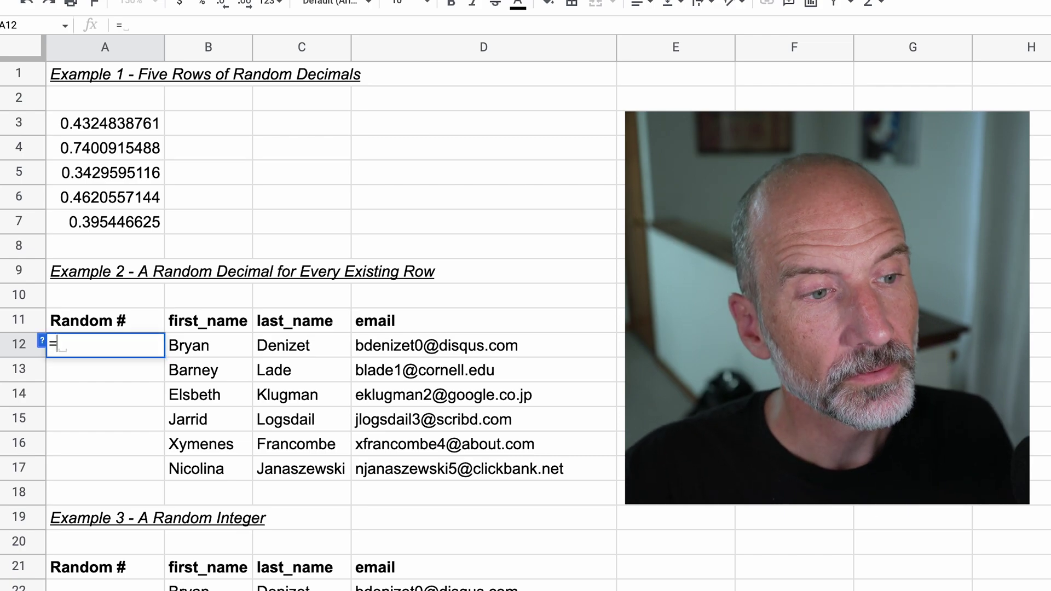
text(RANDARRAY)
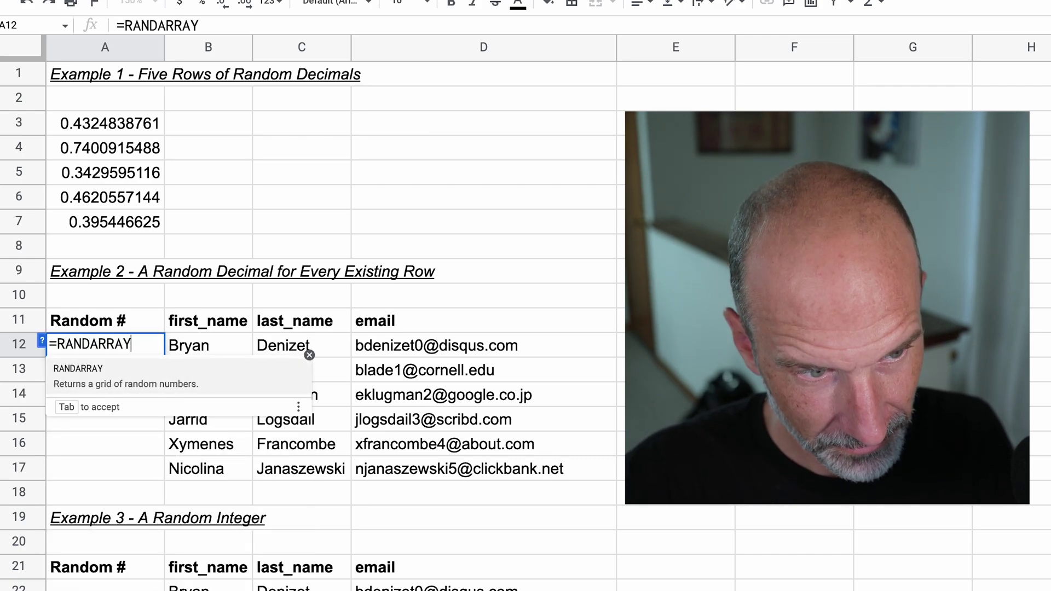
text(()
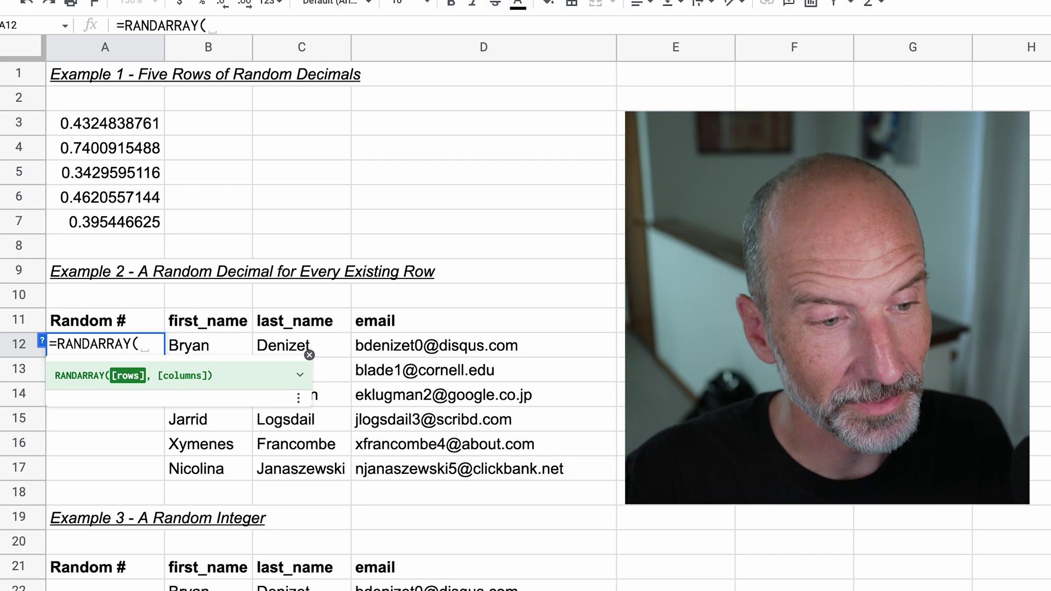
text(COUNTA)
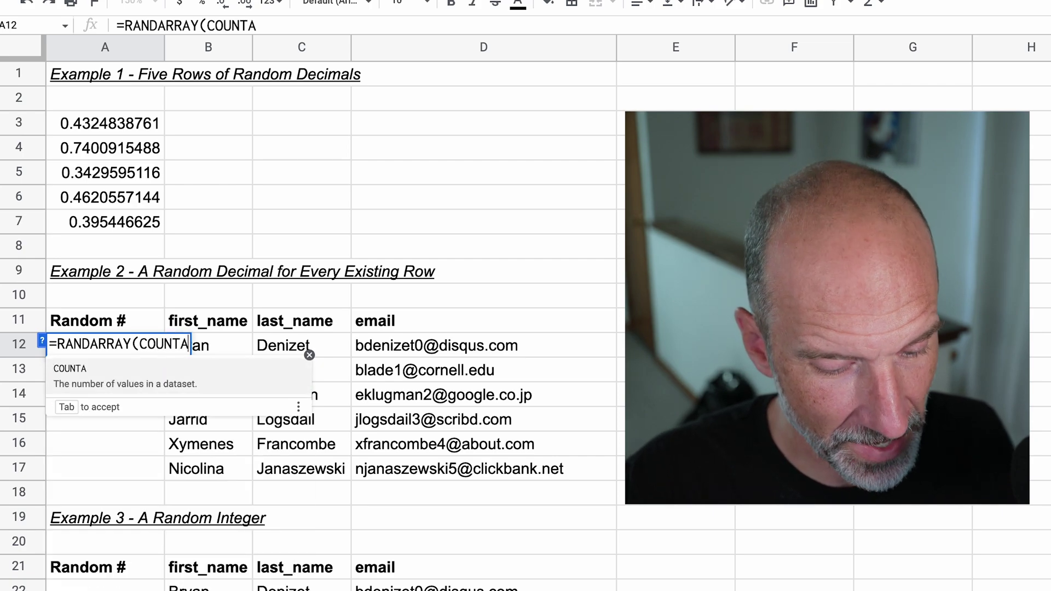
text(()
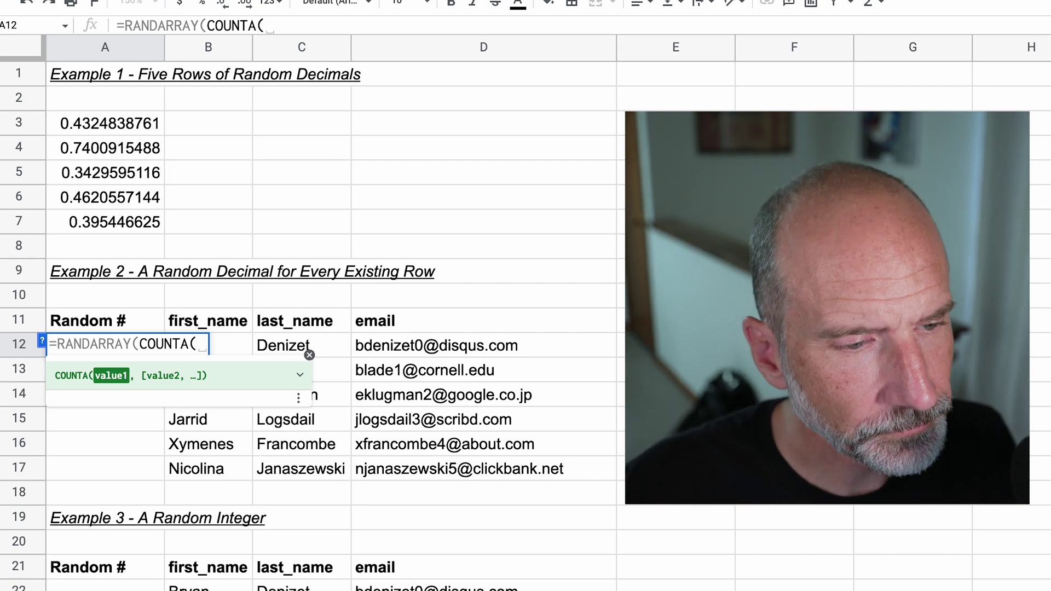
text(B)
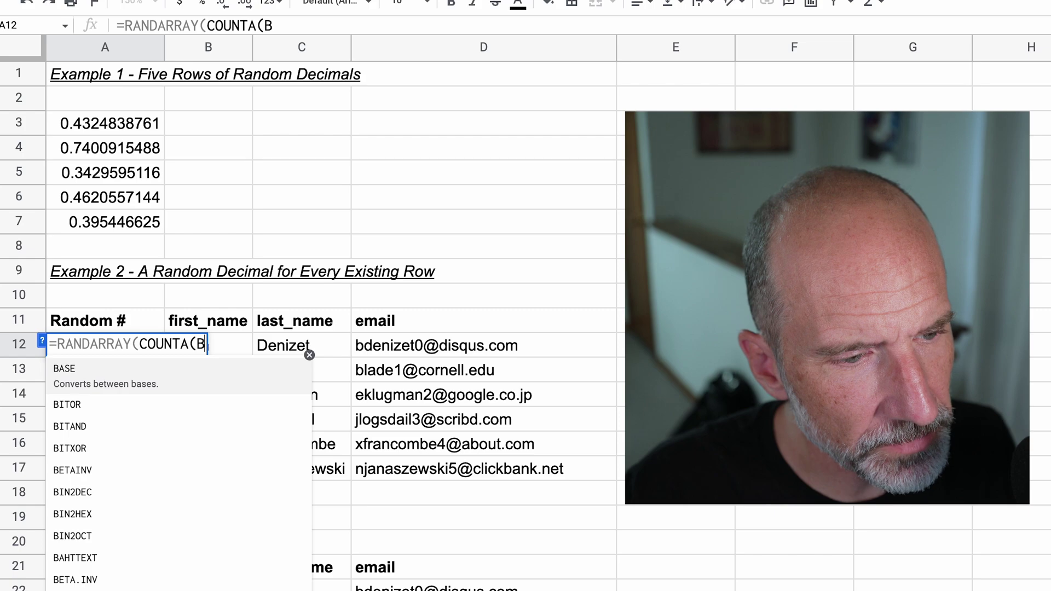
text(12:B17)
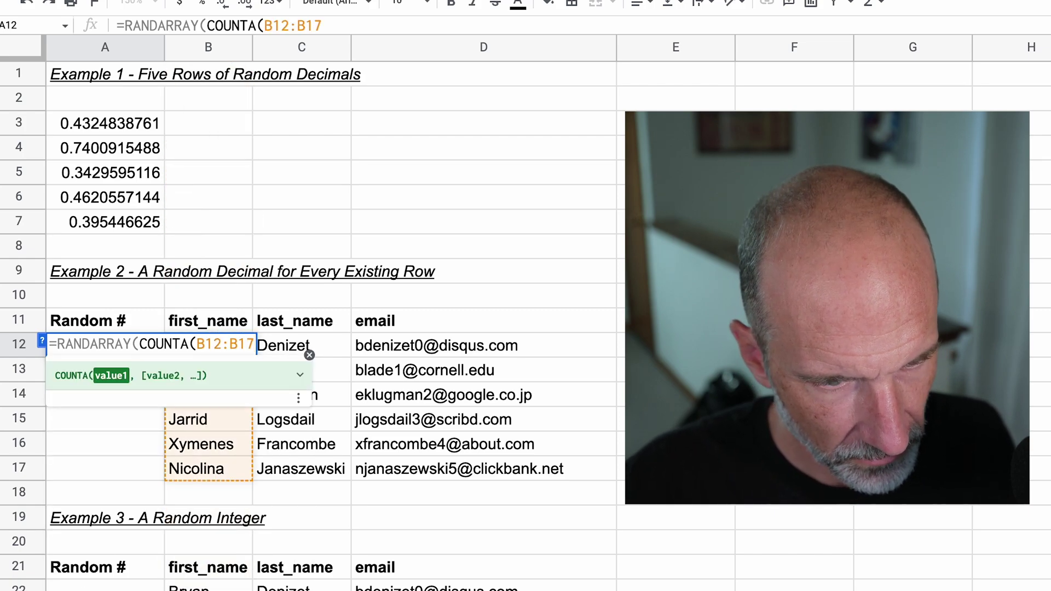
text())
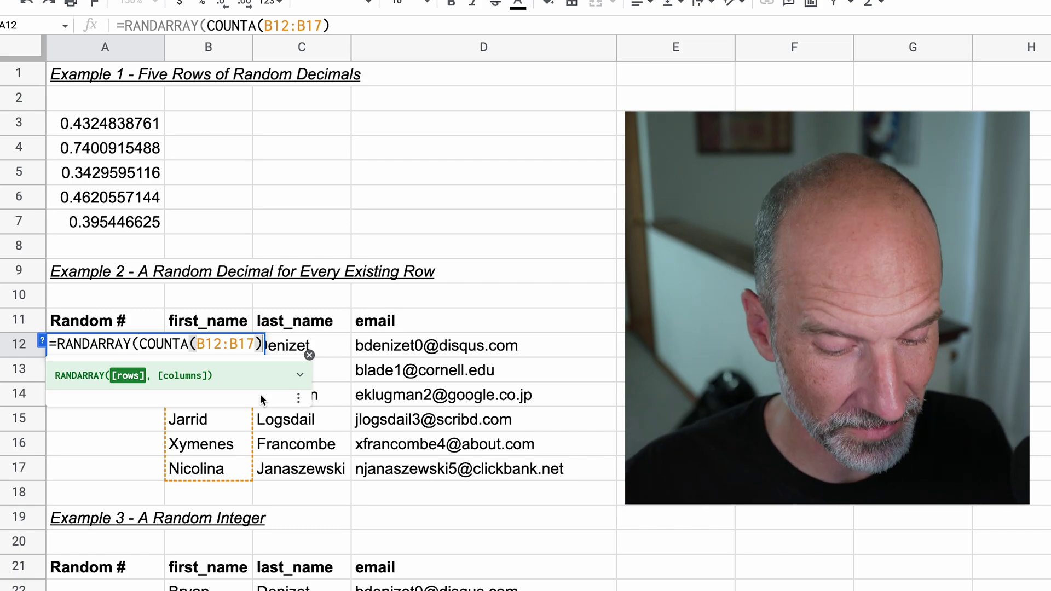
text())
key(Return)
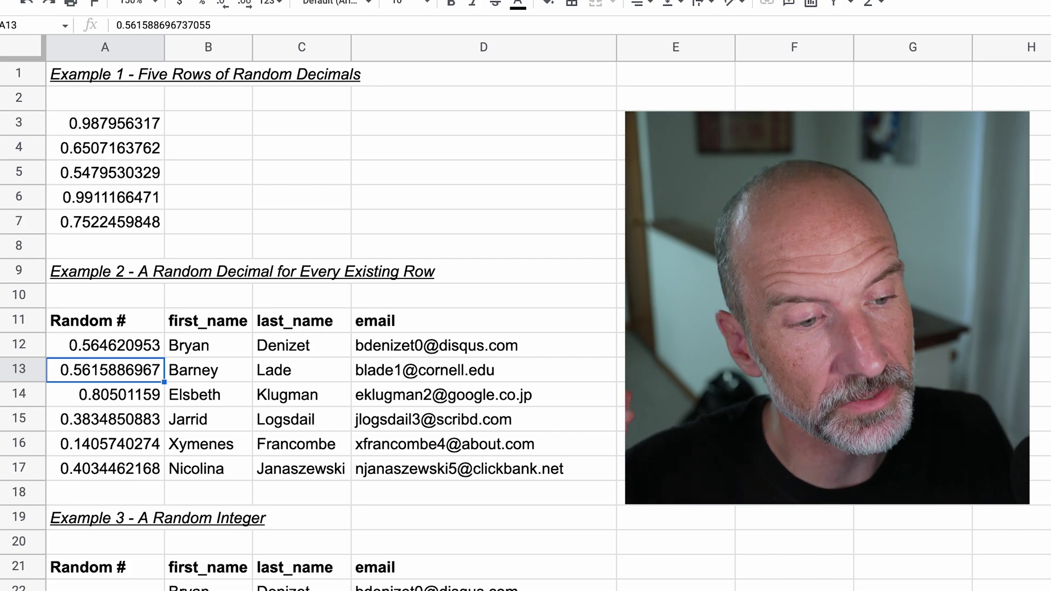
In A22, type =ARRAYFORMULA(INT(RANDARRAY(COUNTA(B22:B27)), correcting the RANDARRAY misspelling.
scroll(283, 327, down, 3)
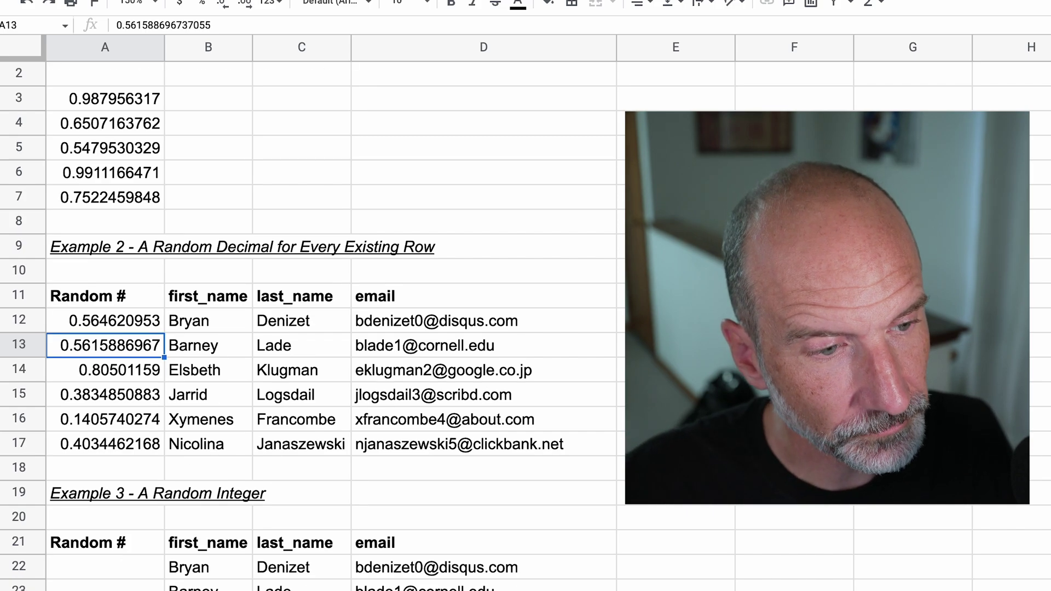
scroll(283, 327, down, 1)
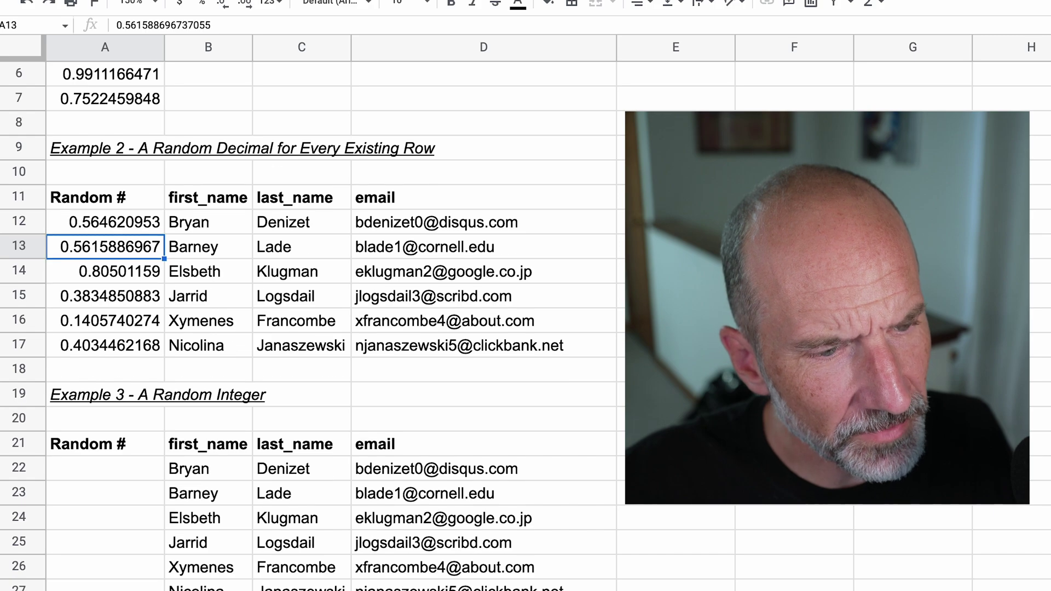
scroll(282, 327, down, 1)
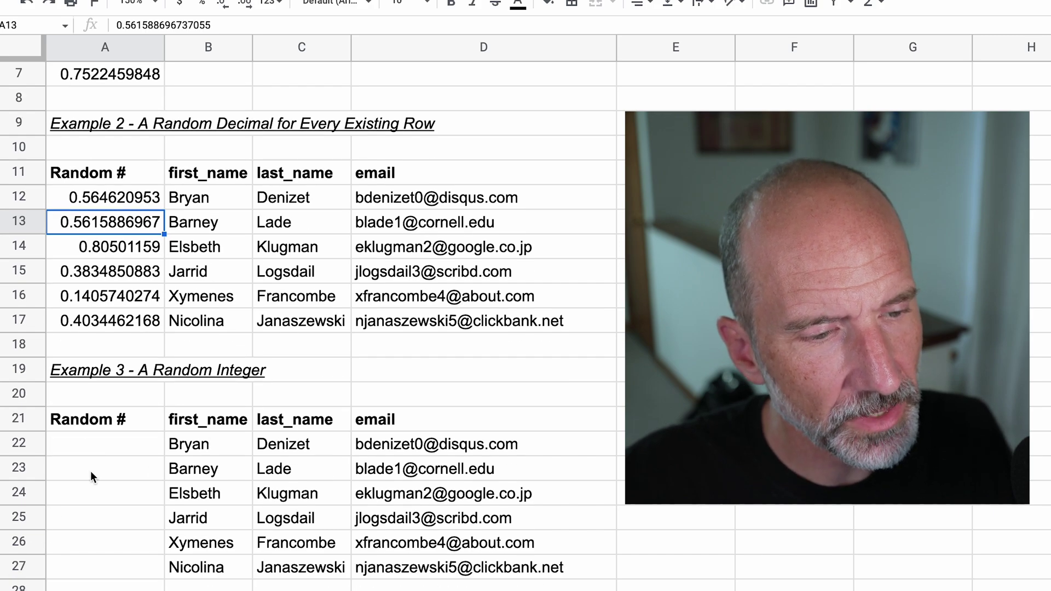
click(115, 448)
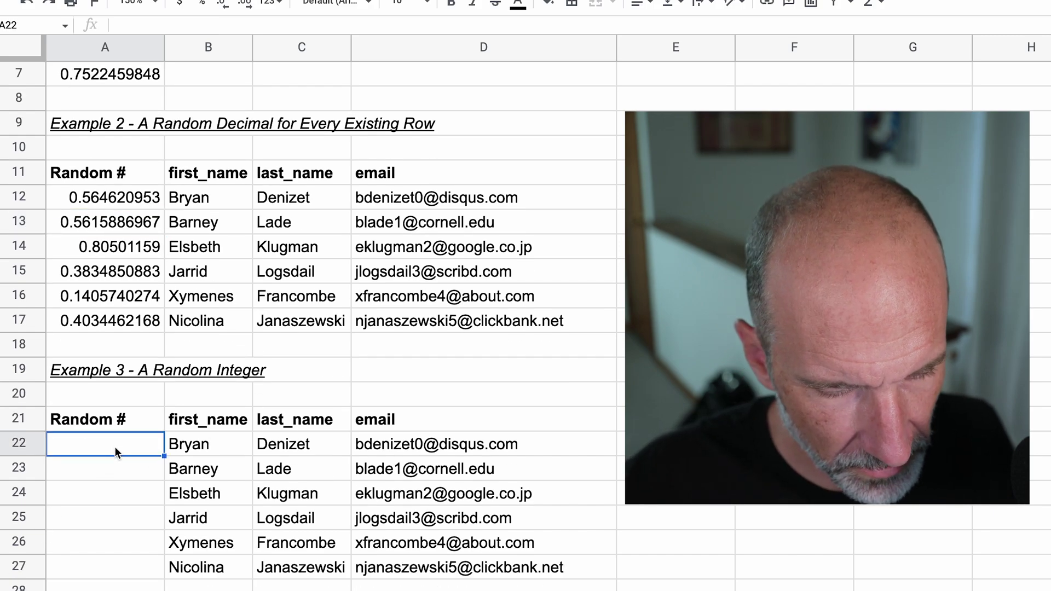
text(=INT)
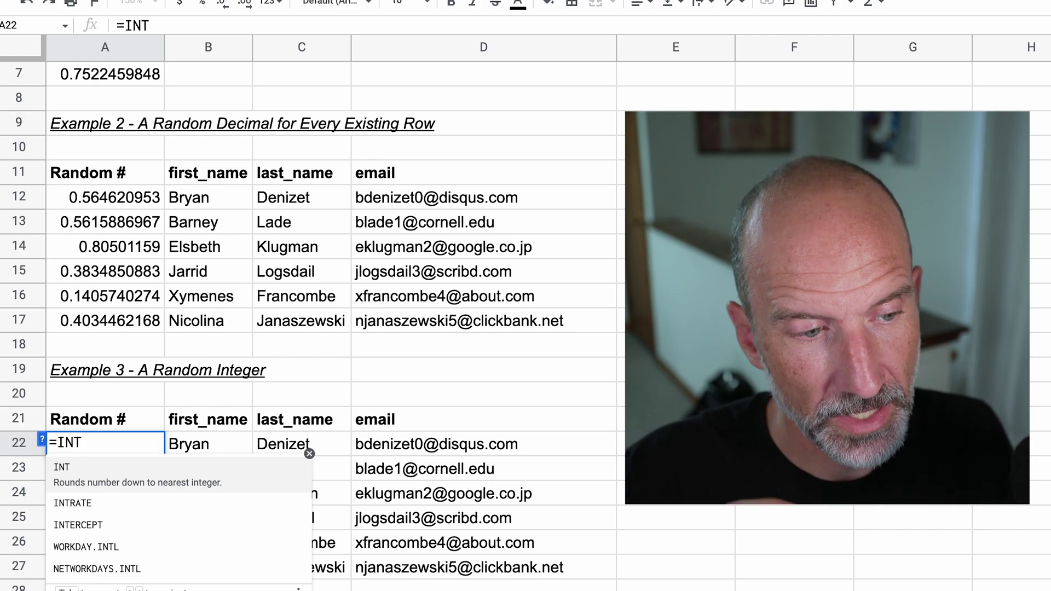
key(BackSpace)
key(BackSpace)
key(BackSpace)
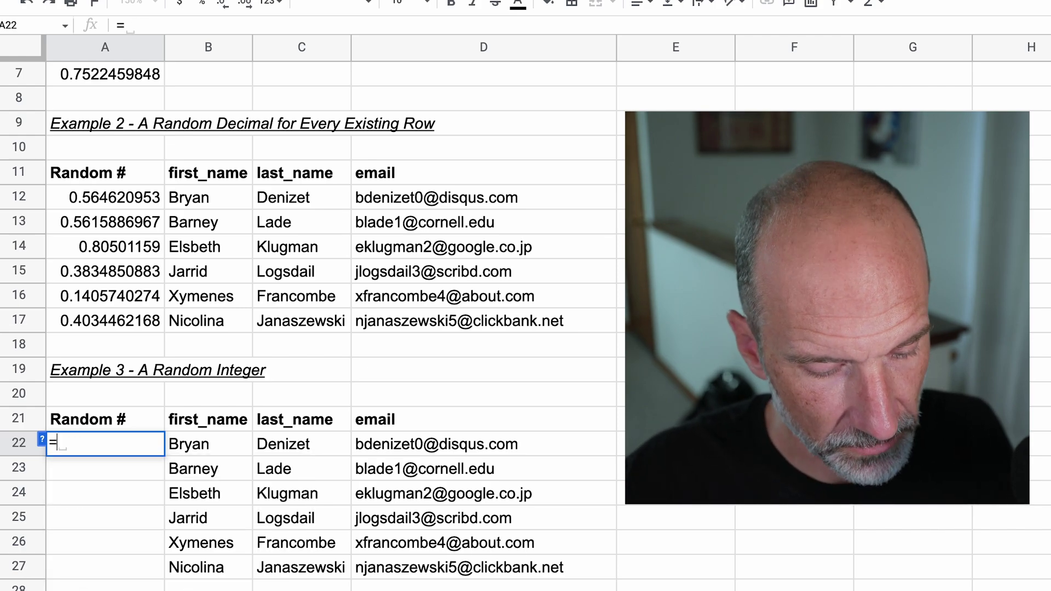
text(ARRAYFORMU)
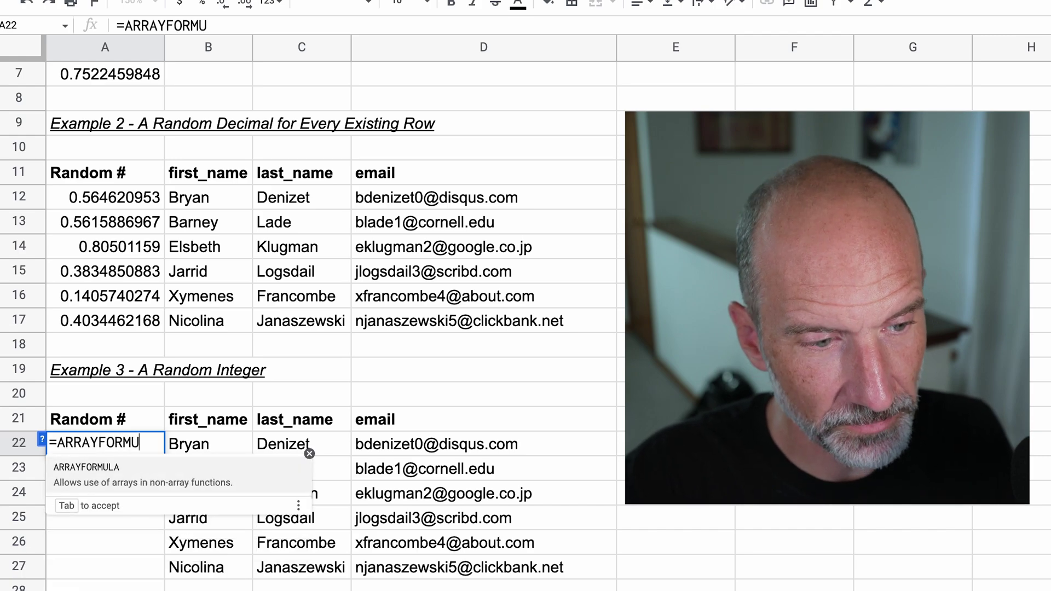
text(LA()
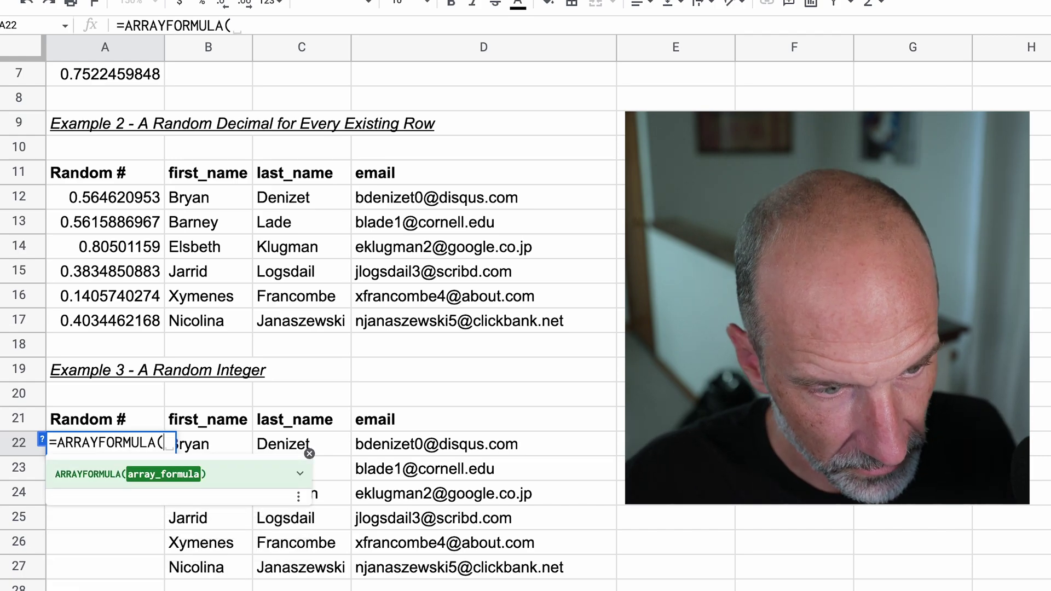
text(INT()
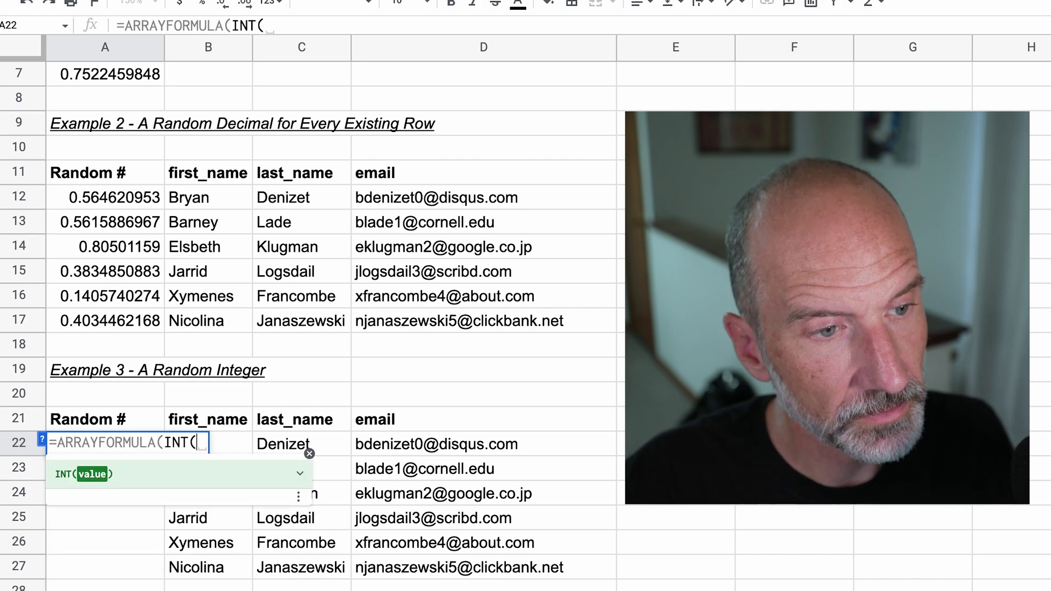
text(RANDARRY)
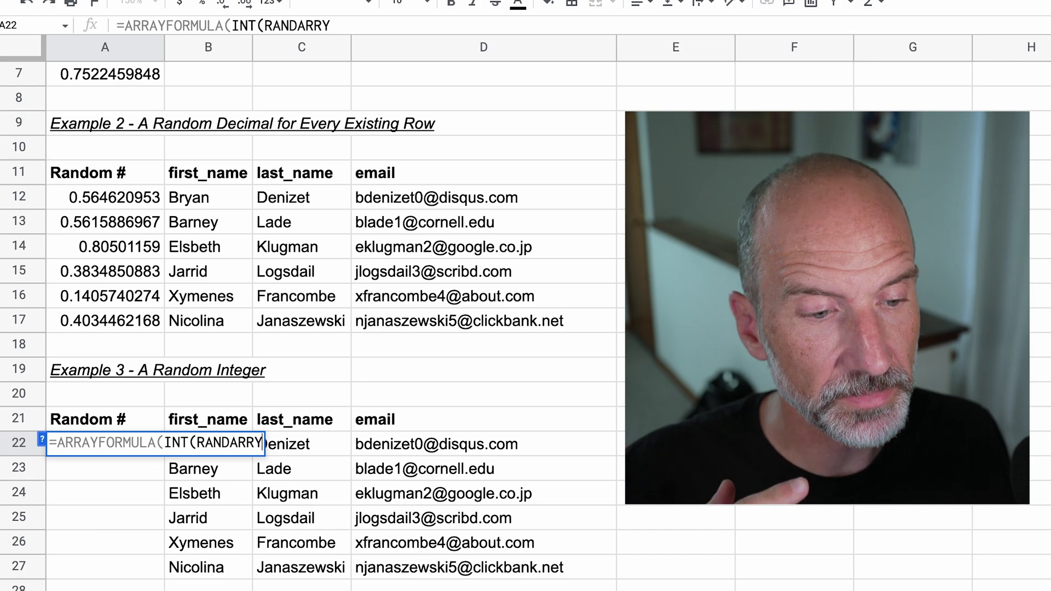
key(BackSpace)
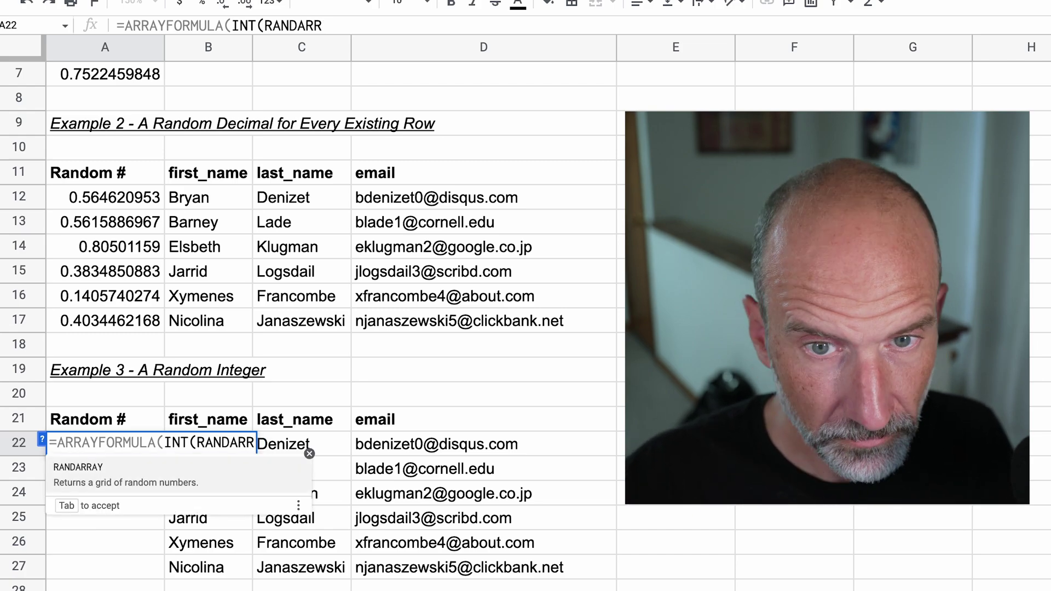
text(A)
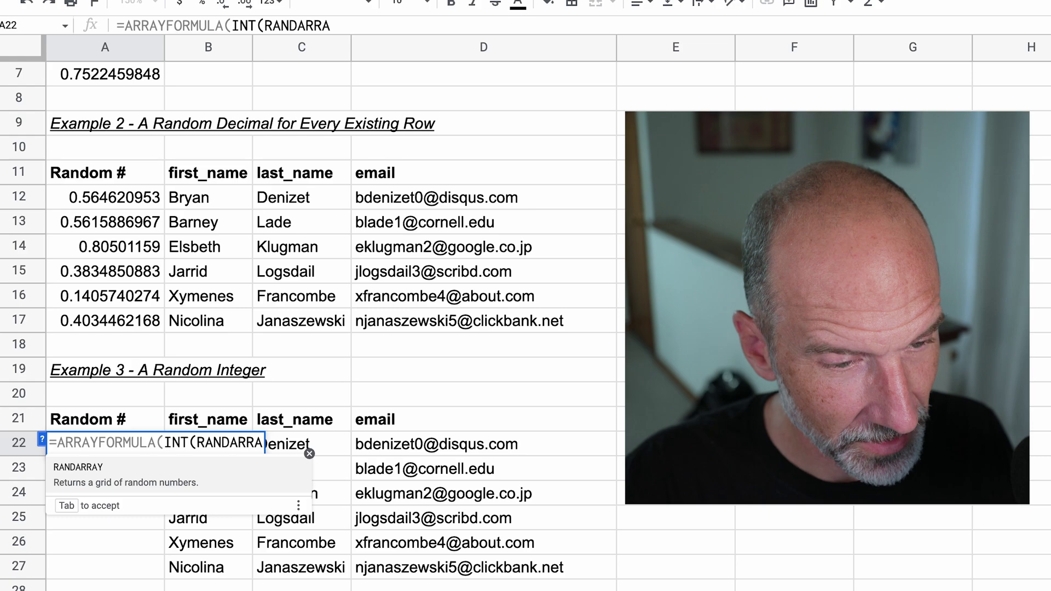
text(Y)
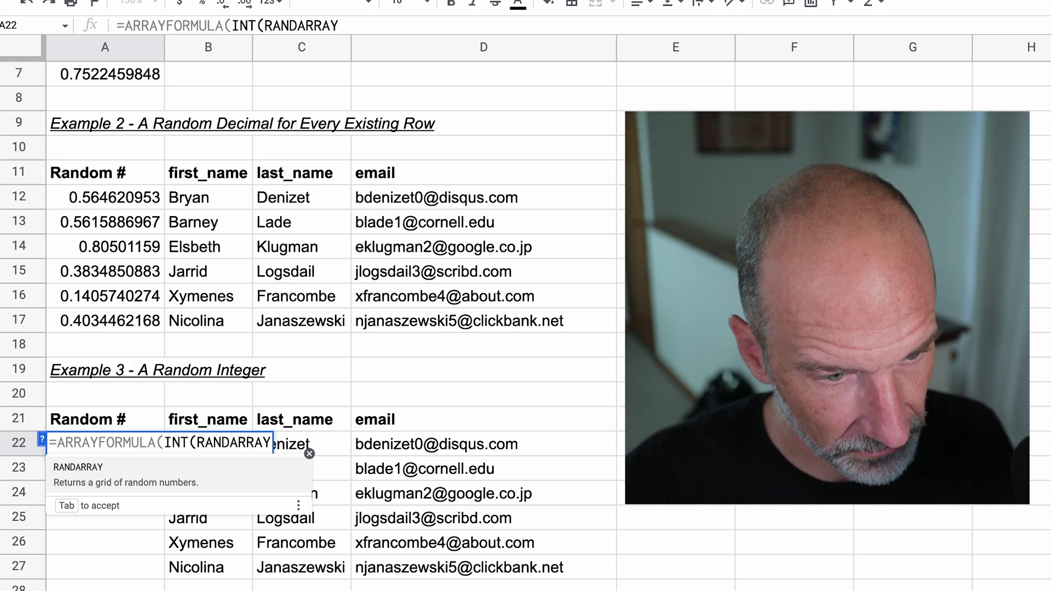
text(()
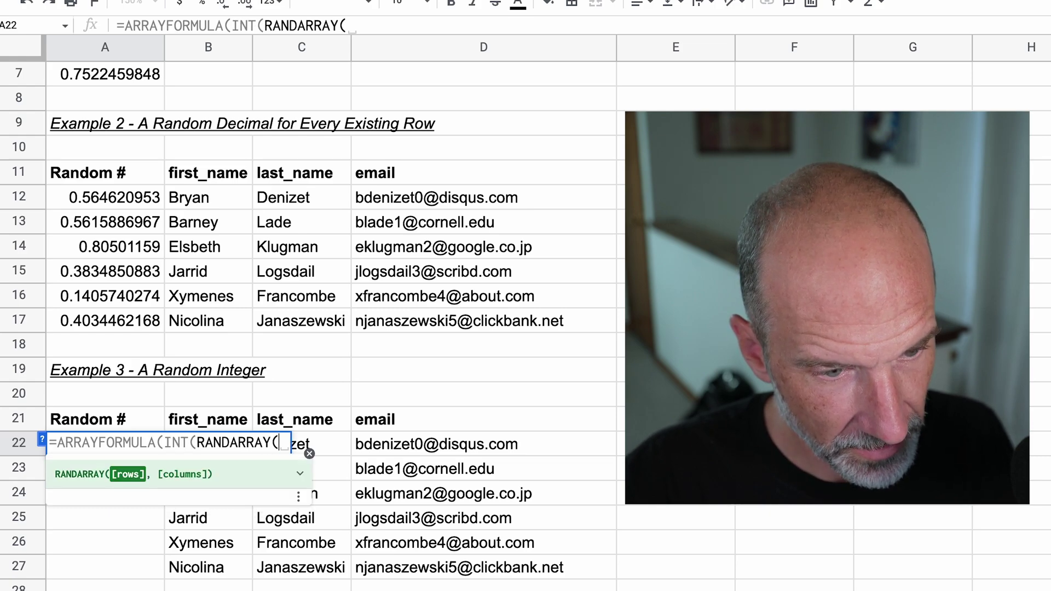
text(COUNTA()
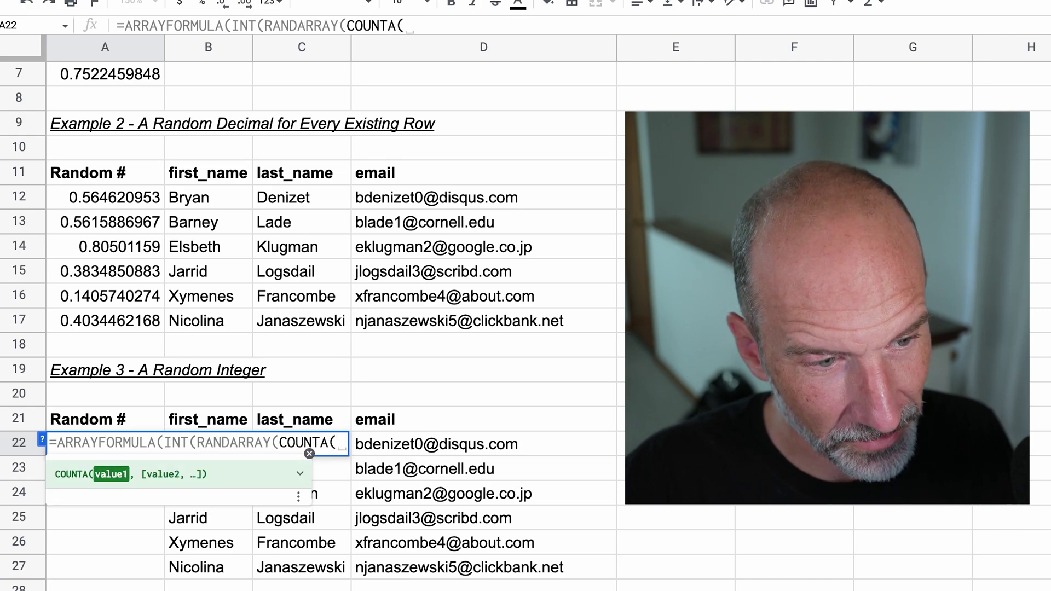
text(B)
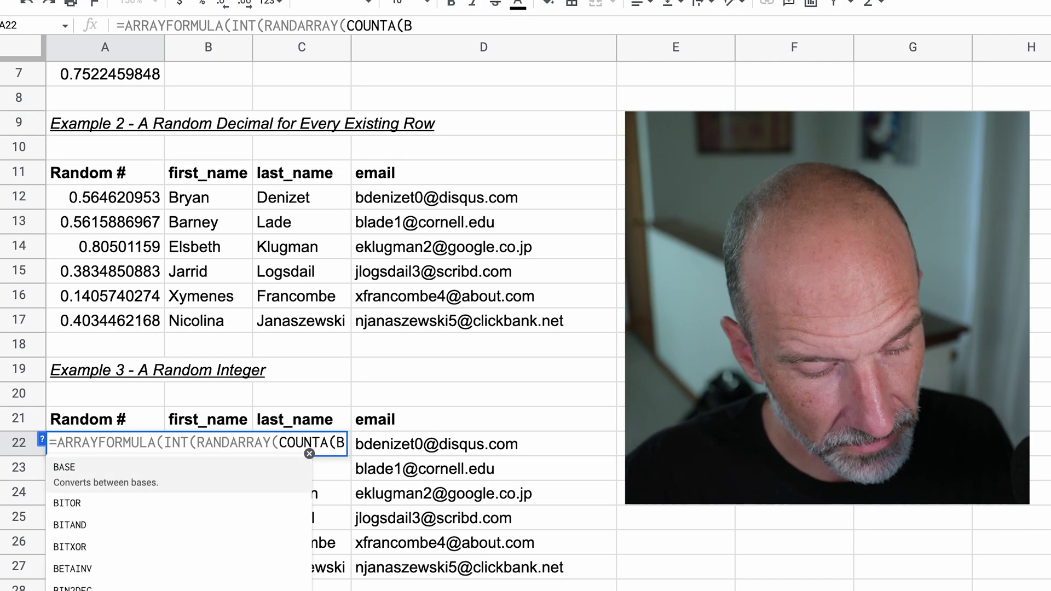
text(22:B)
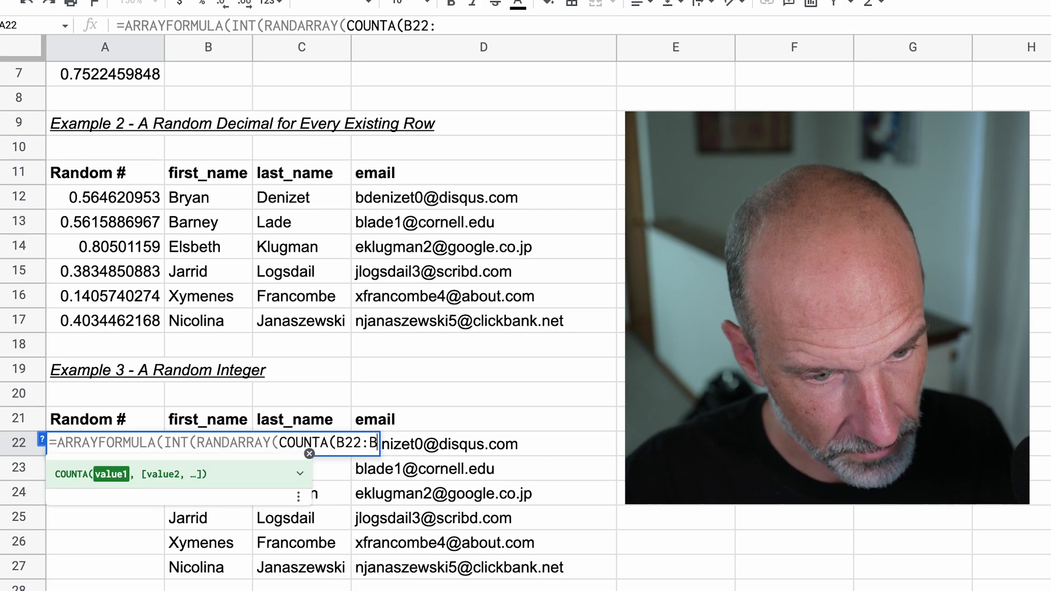
text(27)
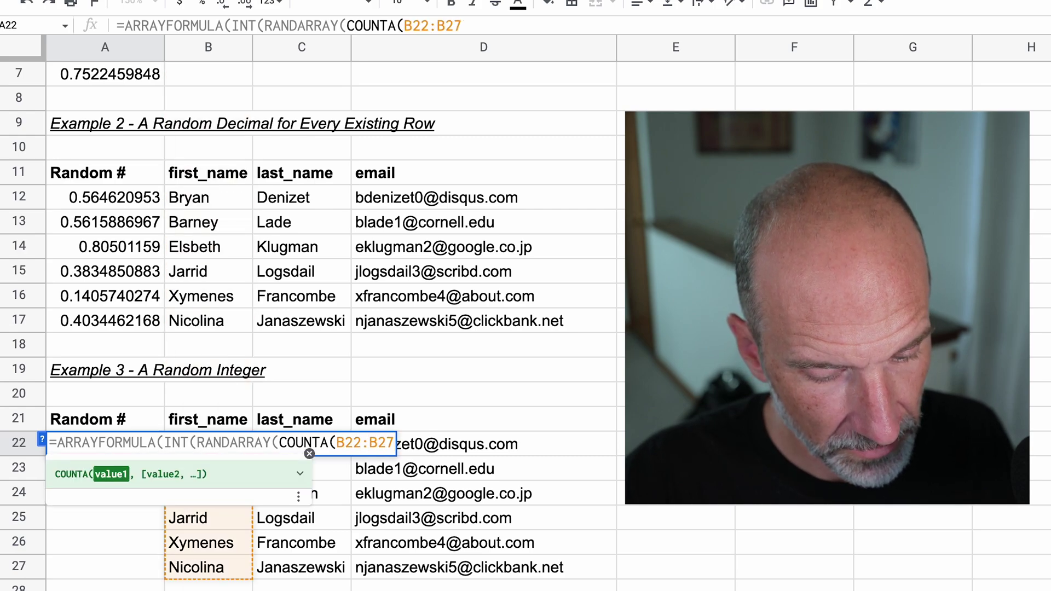
text())
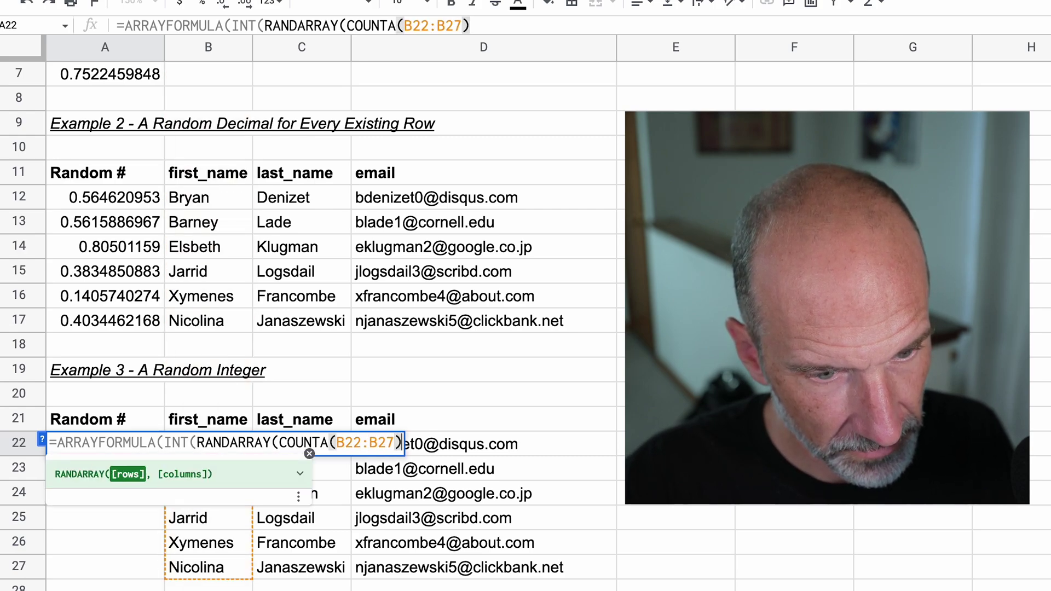
text())
Complete A22 as =ARRAYFORMULA(INT(RANDARRAY(COUNTA(B22:B27))*100)) and commit it.
click(362, 24)
text(*)
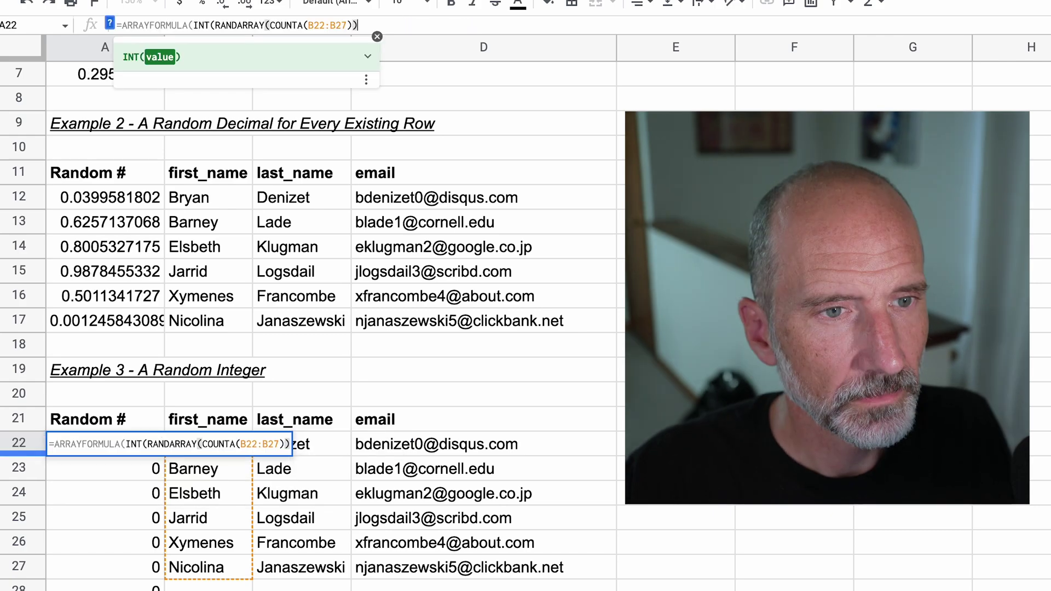
text(100)
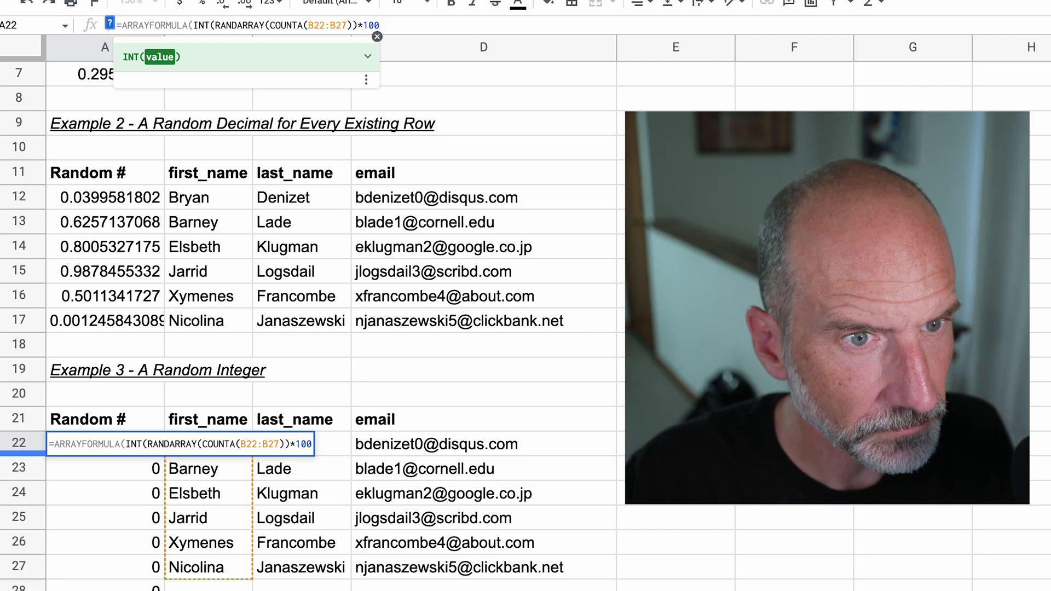
text()))
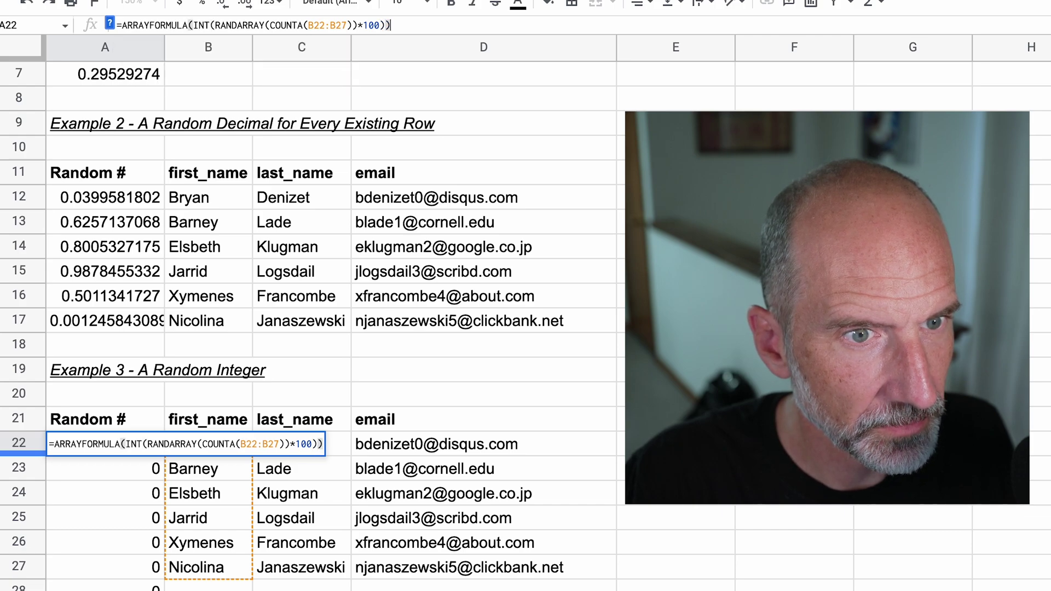
key(Return)
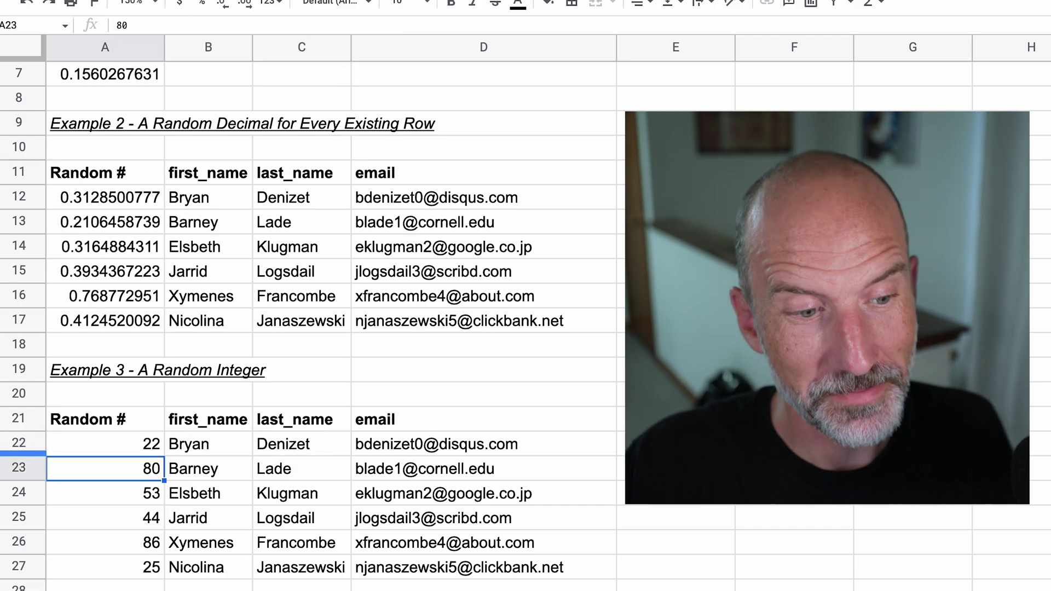
Enter 1 in E22 to make the random values recalculate.
drag(104, 444, 104, 567)
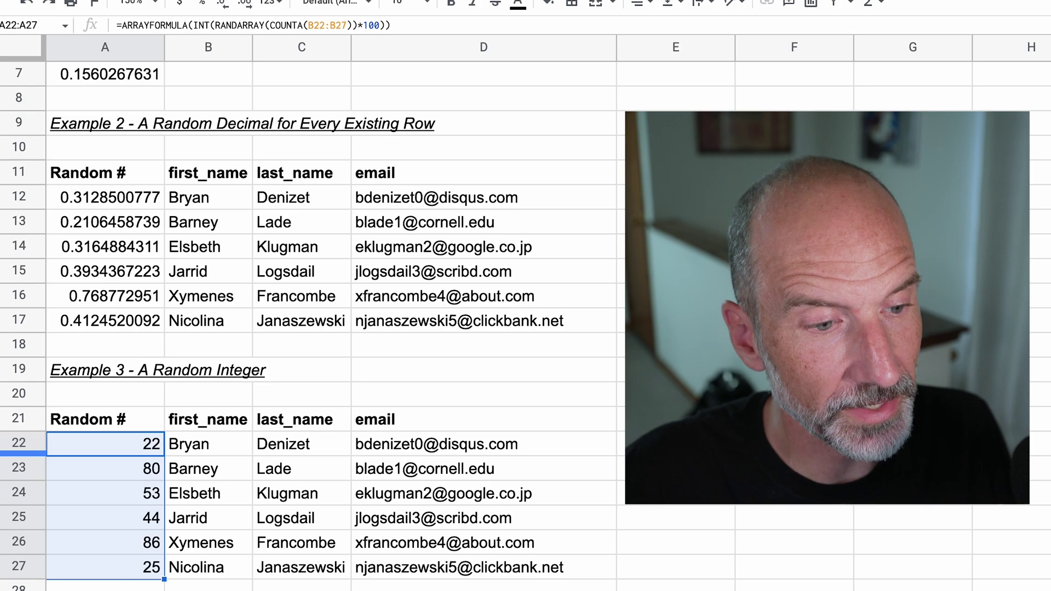
key(Right)
key(Right)
key(Right)
key(Right)
key(Right)
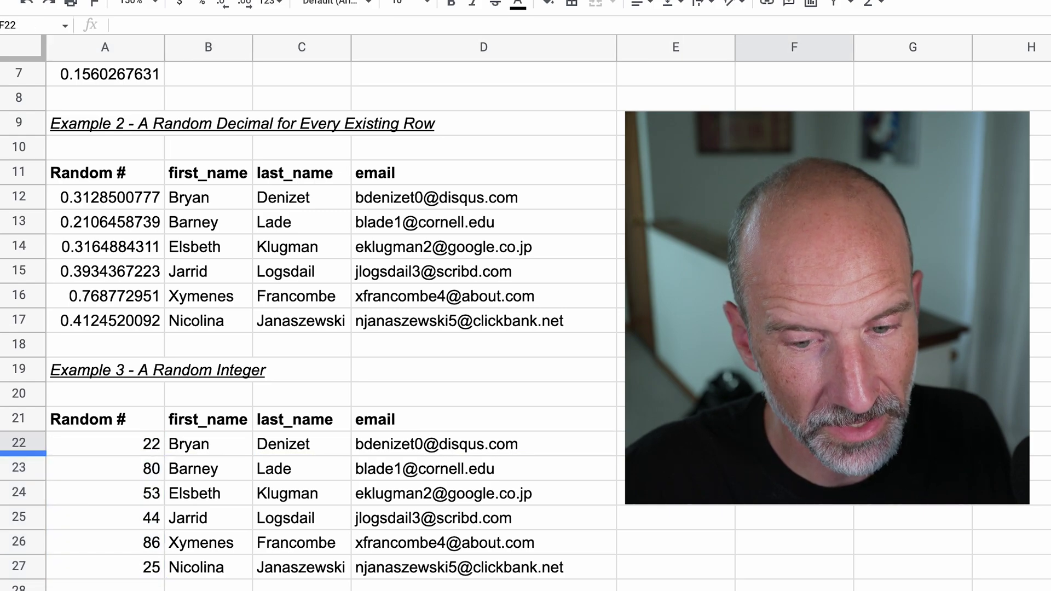
key(Left)
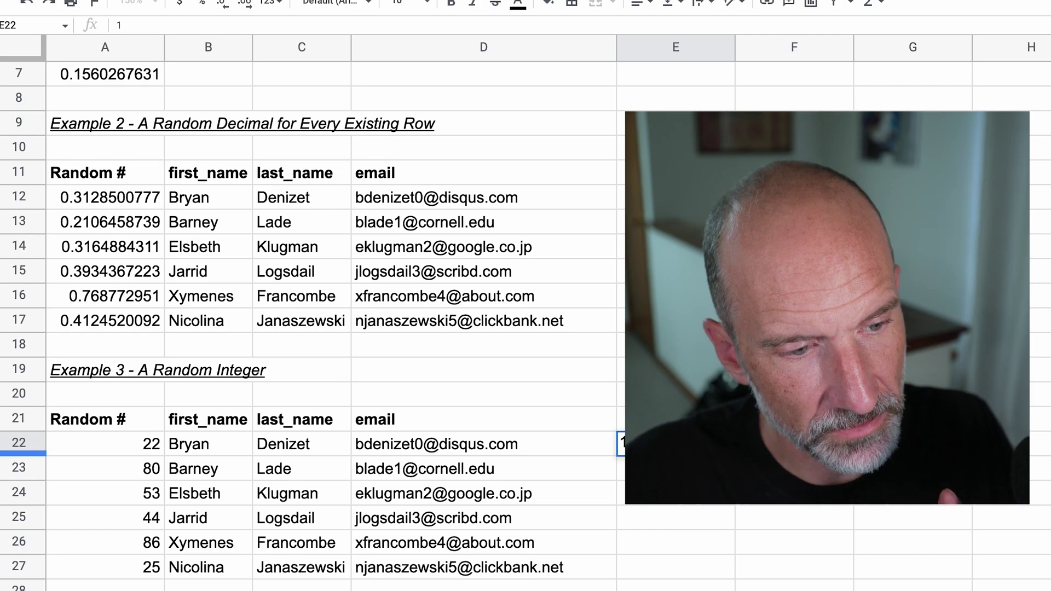
key(Return)
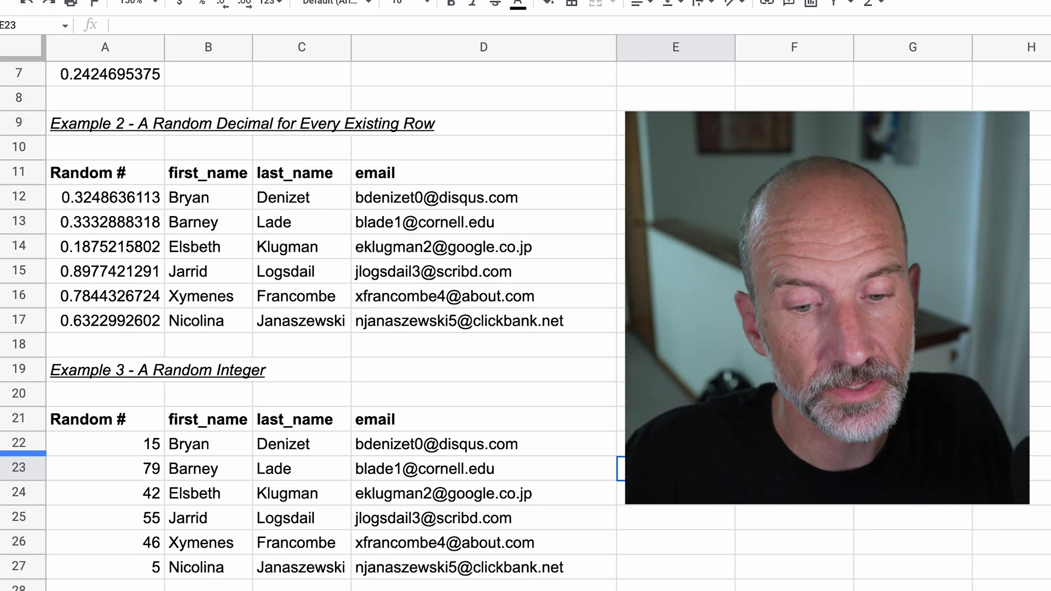
Clear E22 and reselect the random integers in A22:A27.
click(621, 444)
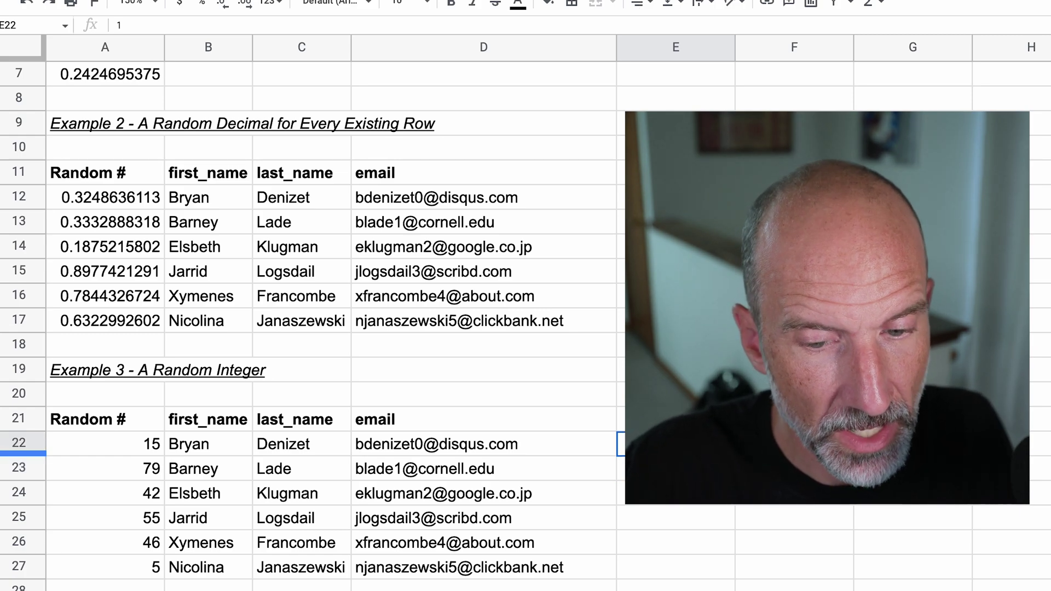
key(Delete)
key(Left)
key(Left)
key(Left)
key(Left)
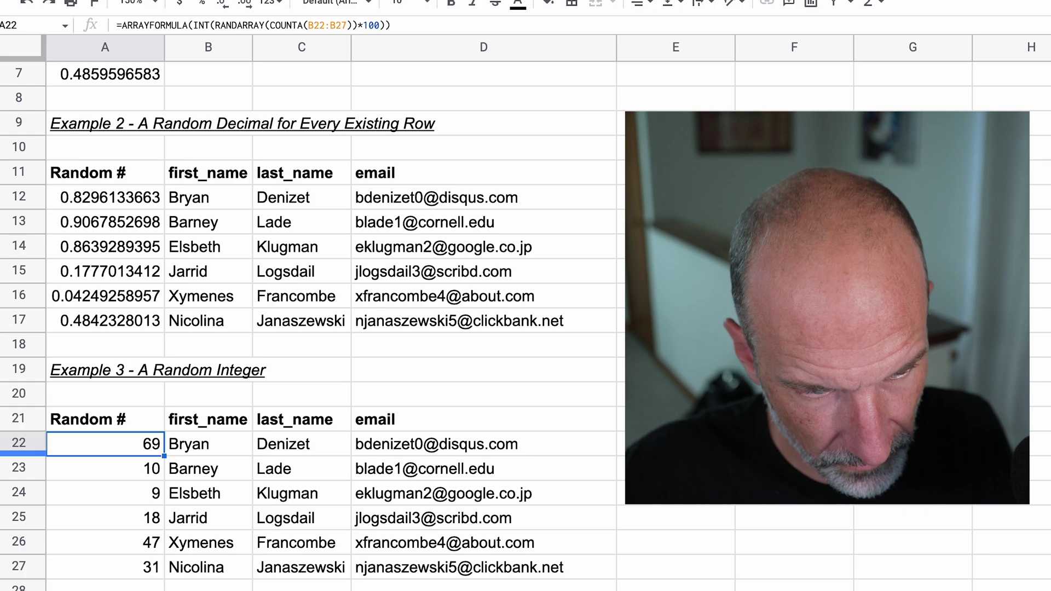
key(shift+Down)
key(shift+Down)
key(shift+Down)
key(shift+Down)
key(shift+Down)
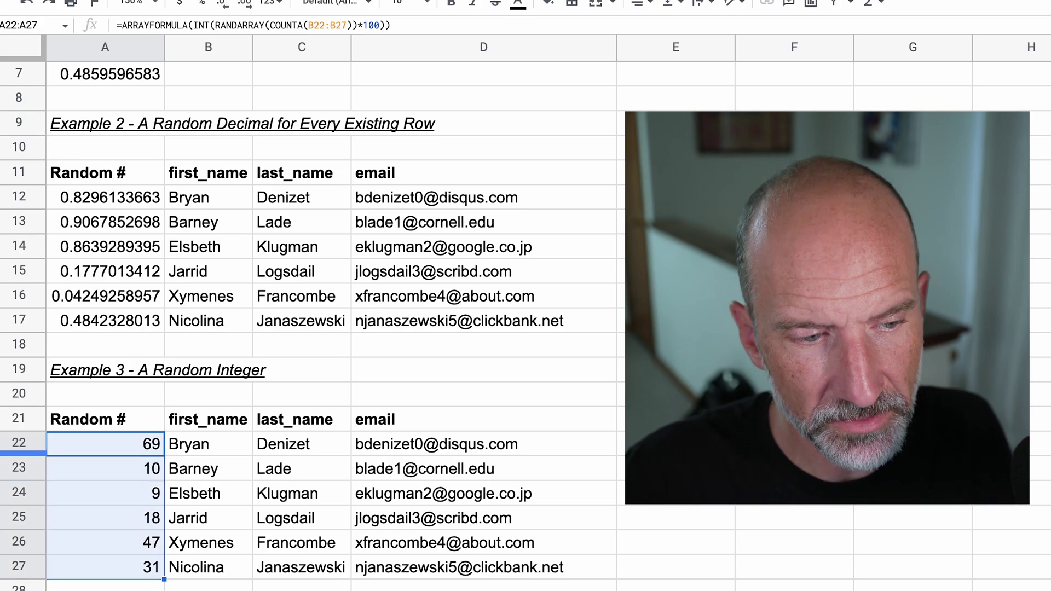
Copy A22:A27 and paste it back as values only, fixing 69, 10, 9, 18, 47, 31.
right_click(80, 507)
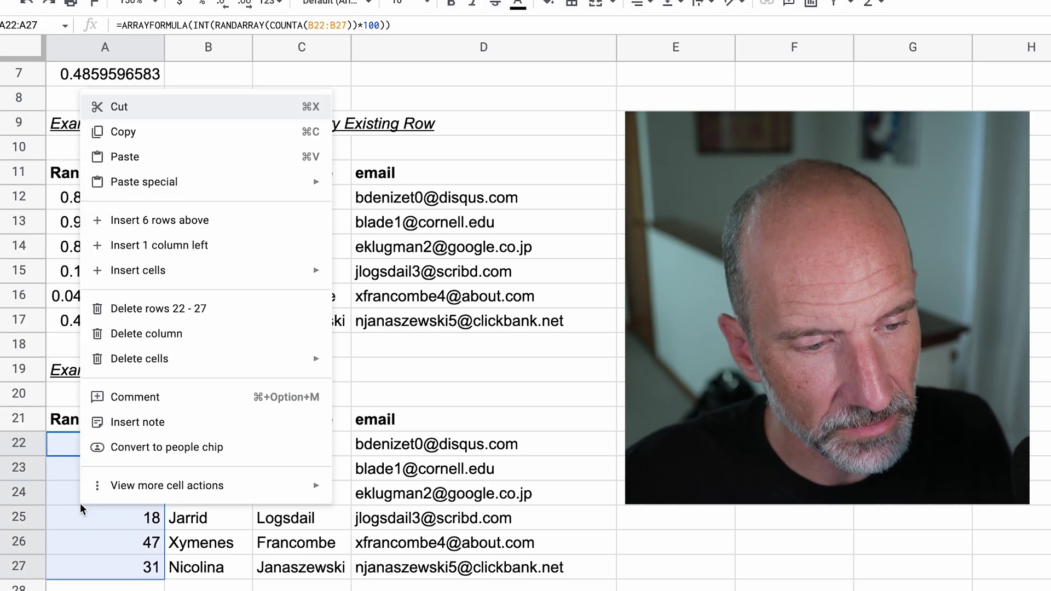
click(131, 133)
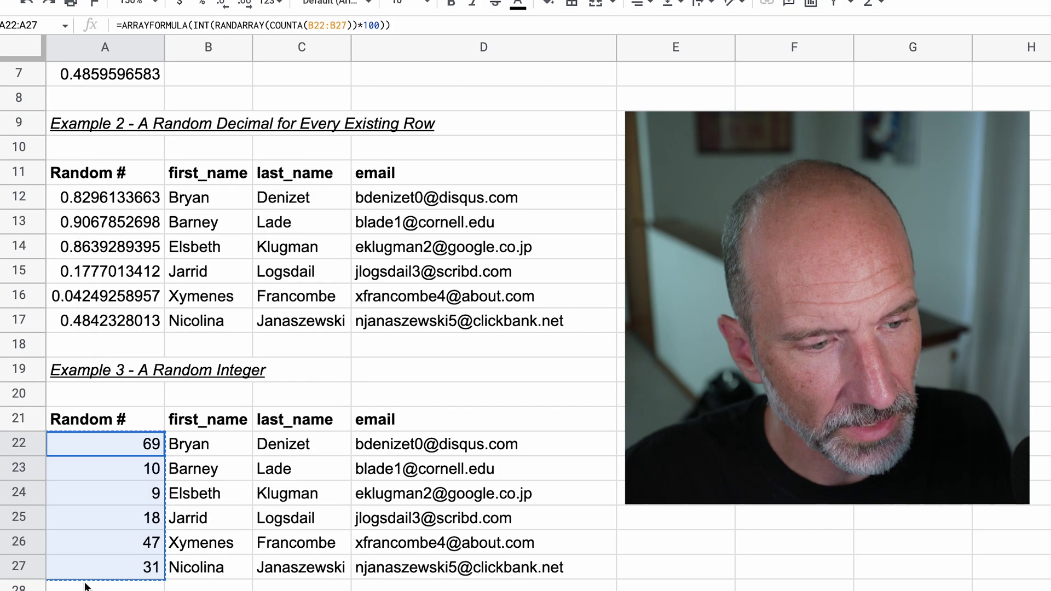
right_click(139, 447)
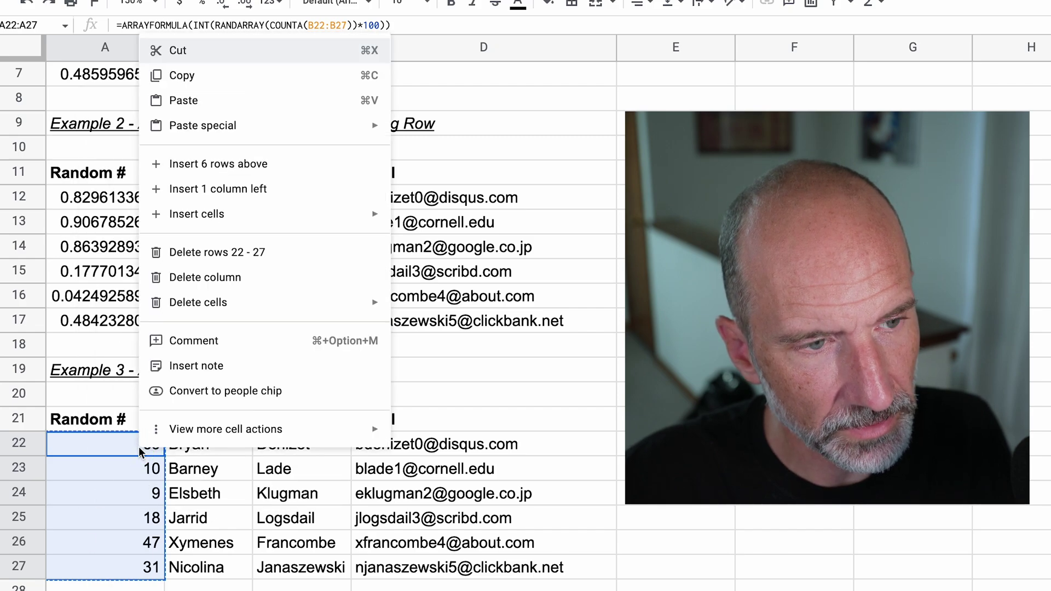
mouse_move(378, 124)
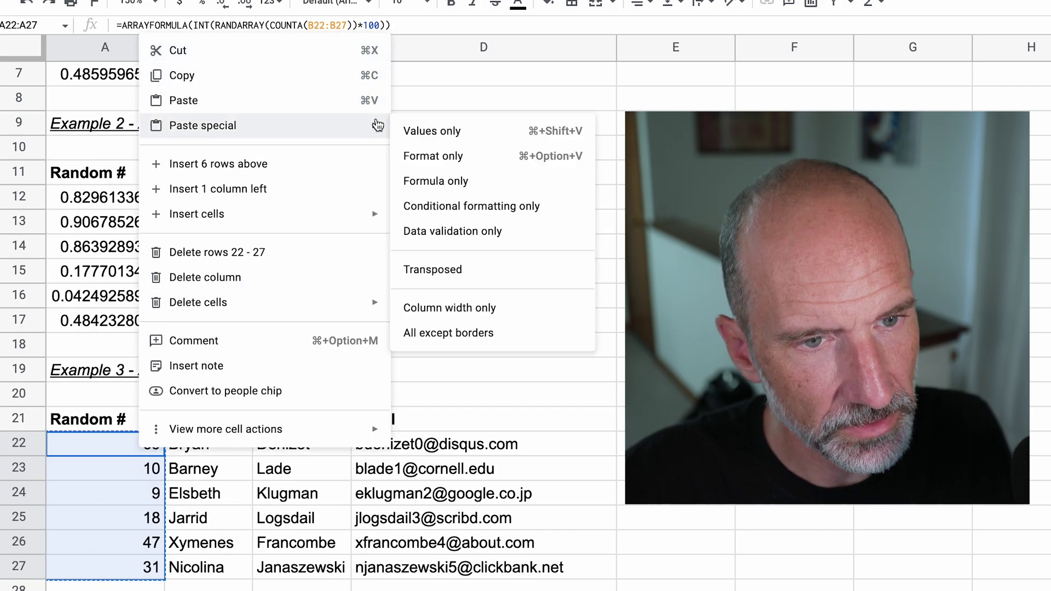
click(428, 132)
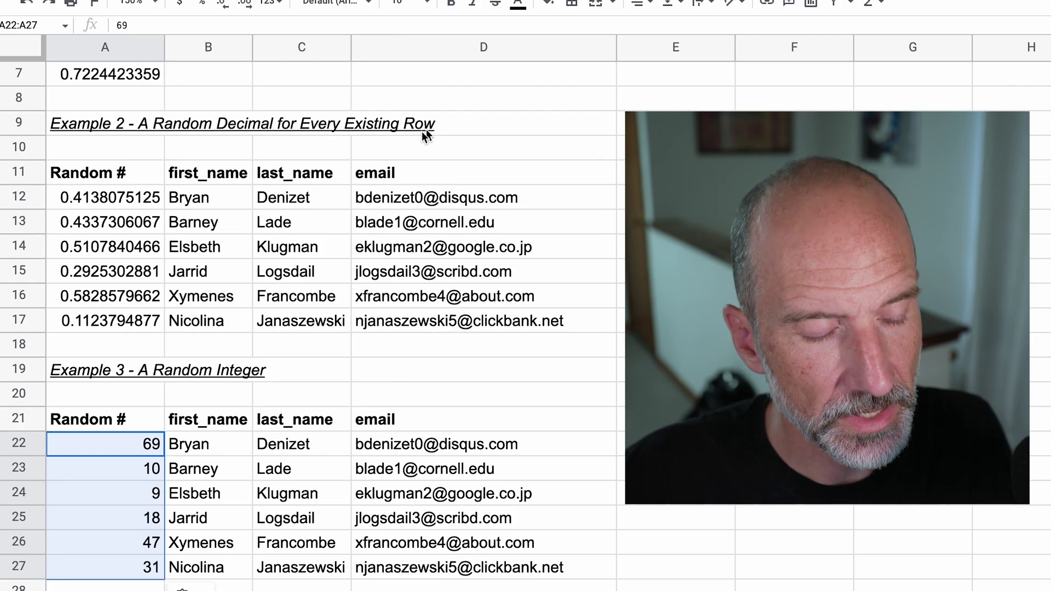
click(149, 446)
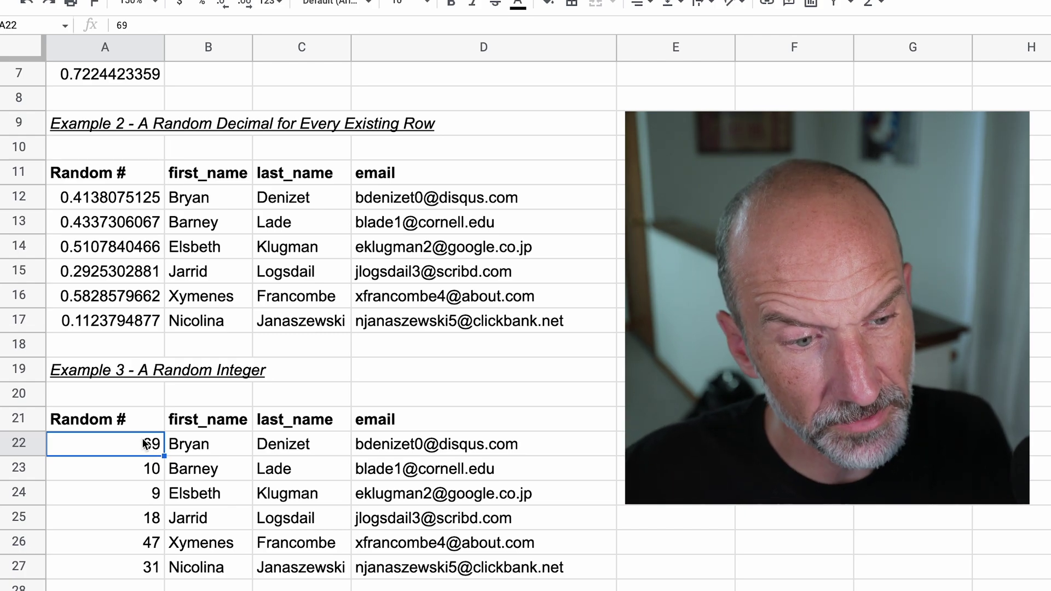
click(130, 426)
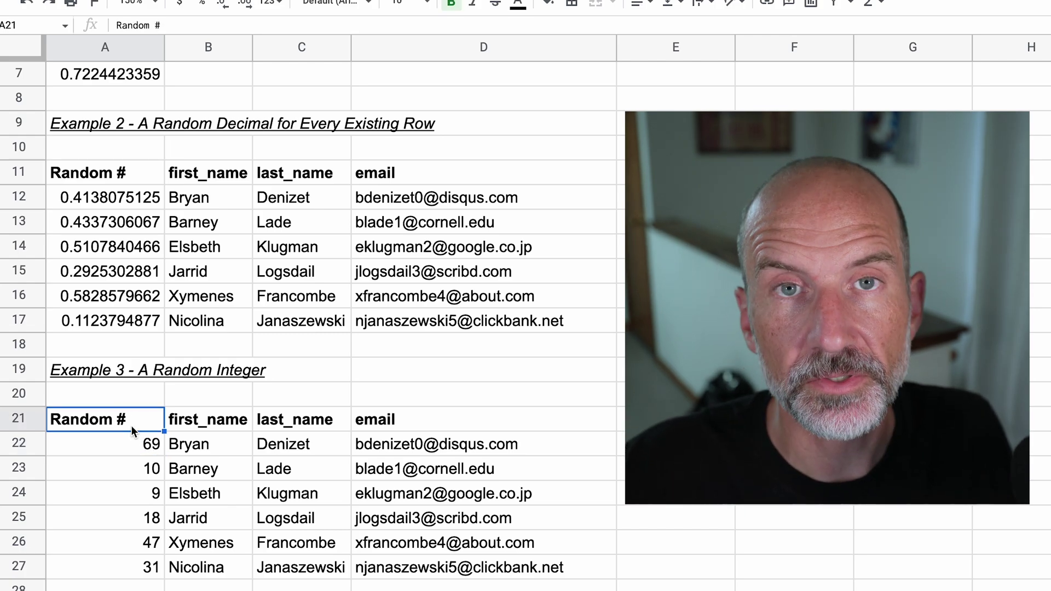
click(142, 496)
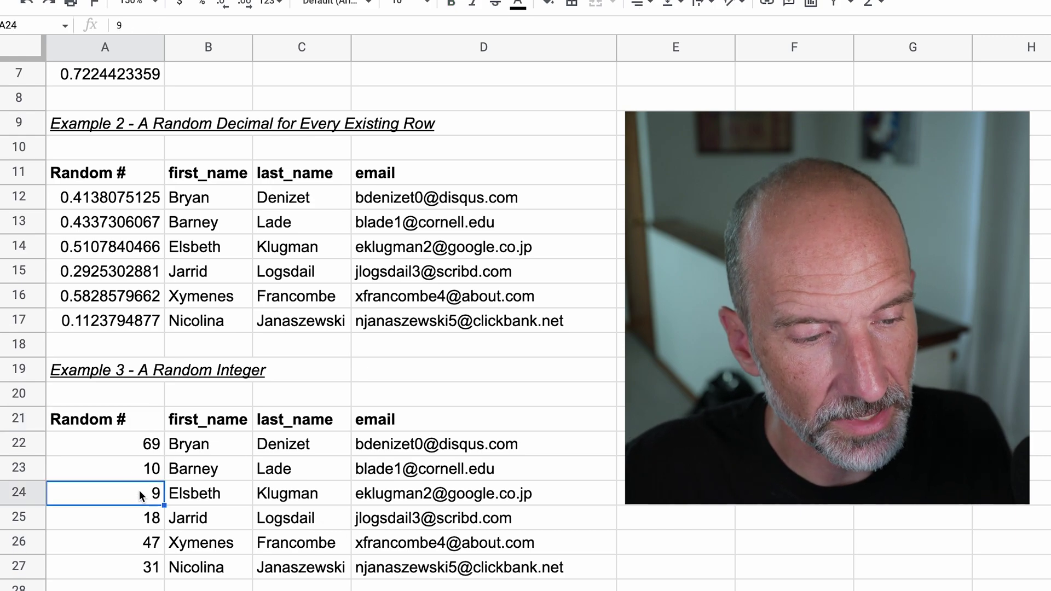